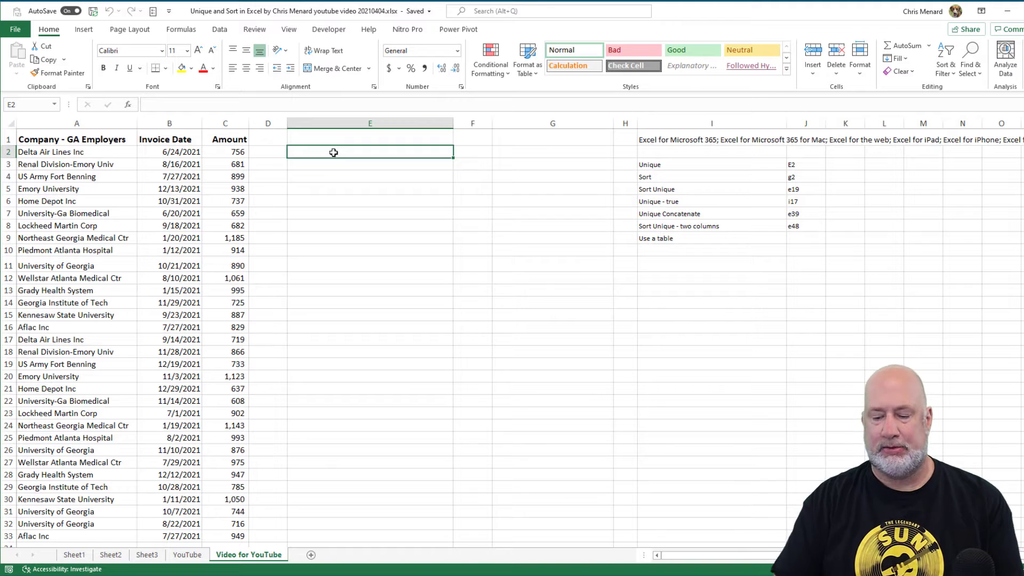
Enter =UNIQUE(A2:A33) in E2 so the distinct company names spill down
text(=uniq)
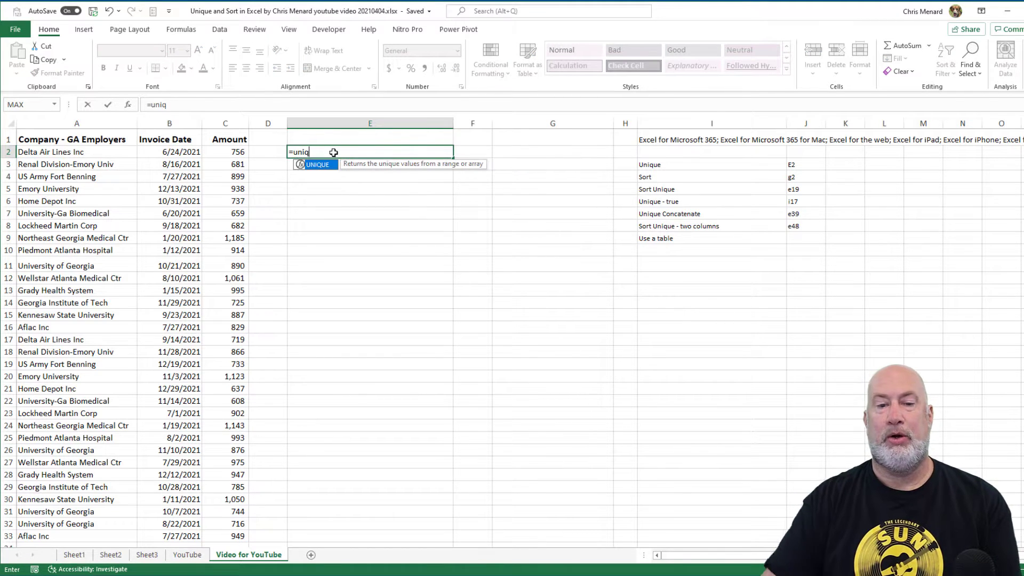
key(Tab)
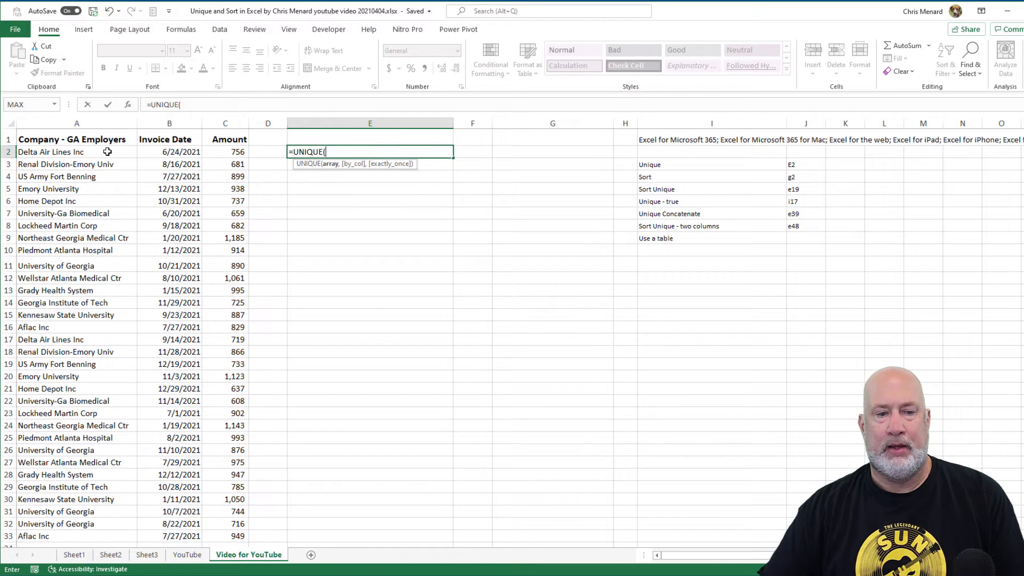
drag(107, 152, 82, 464)
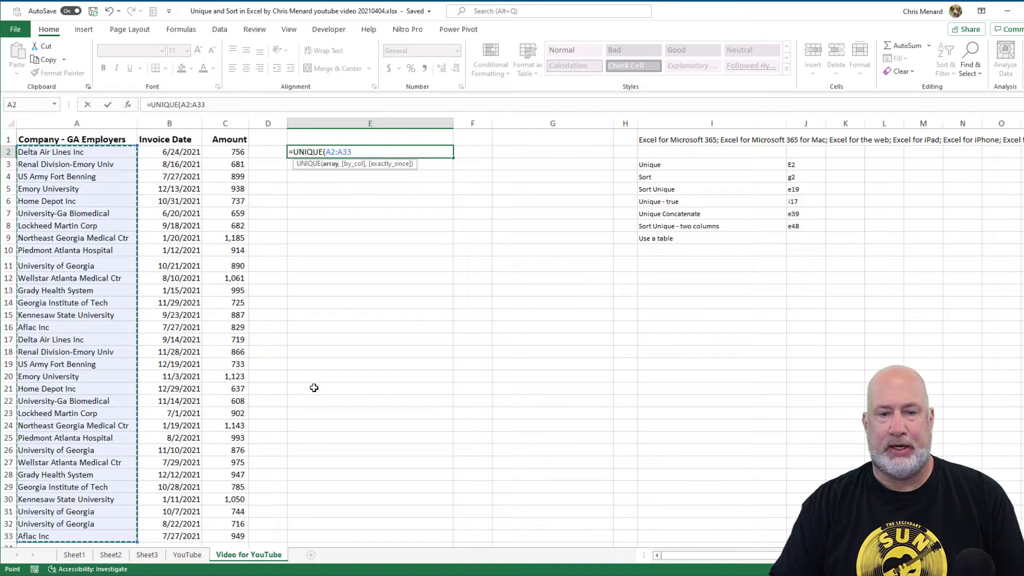
key(ctrl+Return)
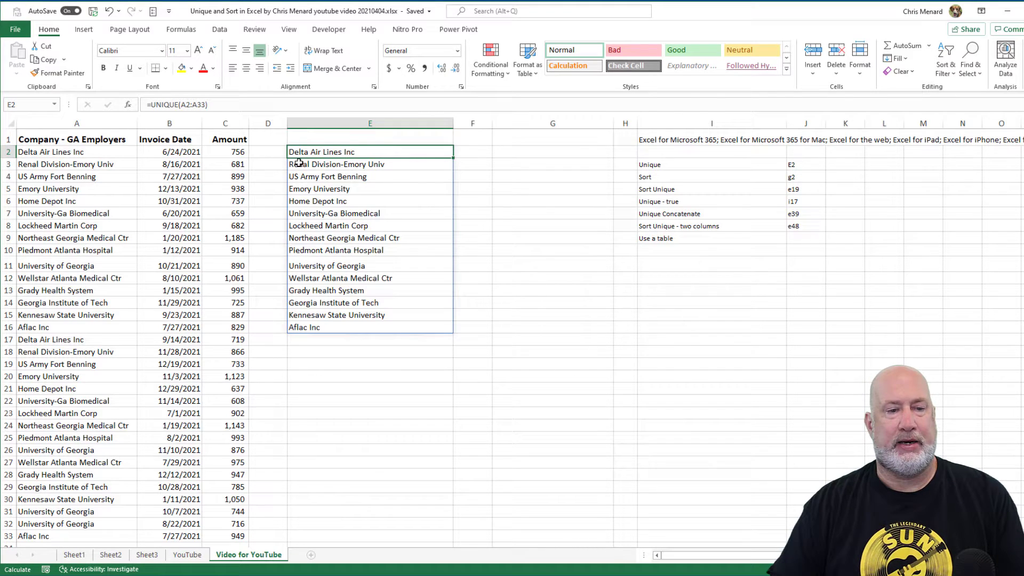
Review the 15 unique company names spilled down column E from E2
scroll(235, 194, down, 3)
scroll(286, 213, up, 3)
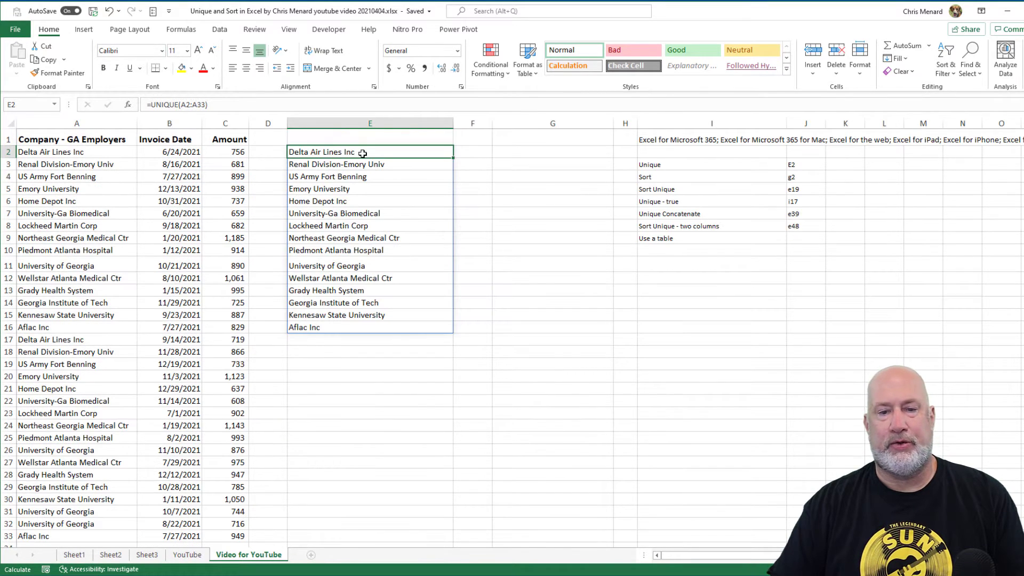
drag(361, 152, 355, 328)
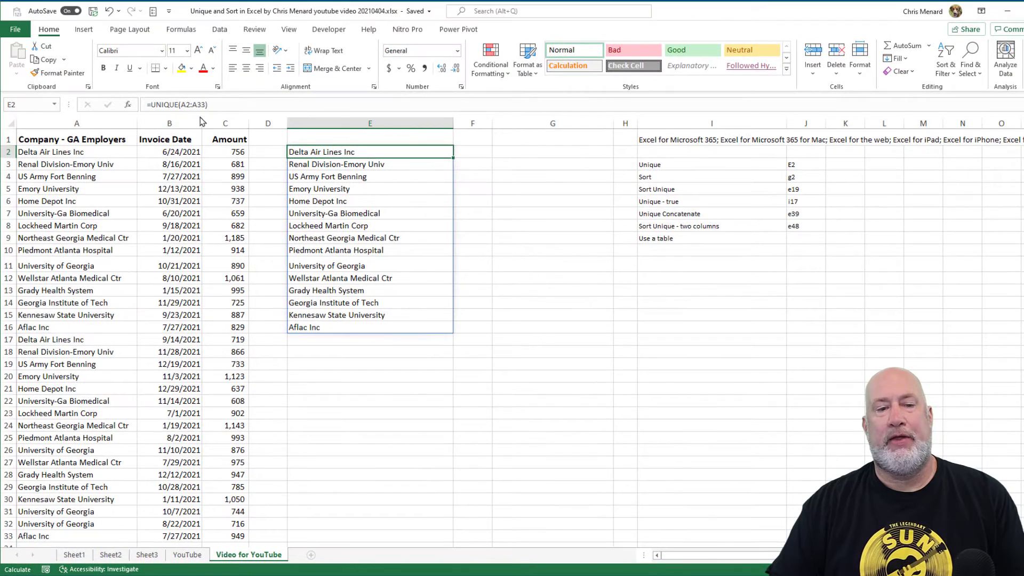
click(315, 179)
click(315, 200)
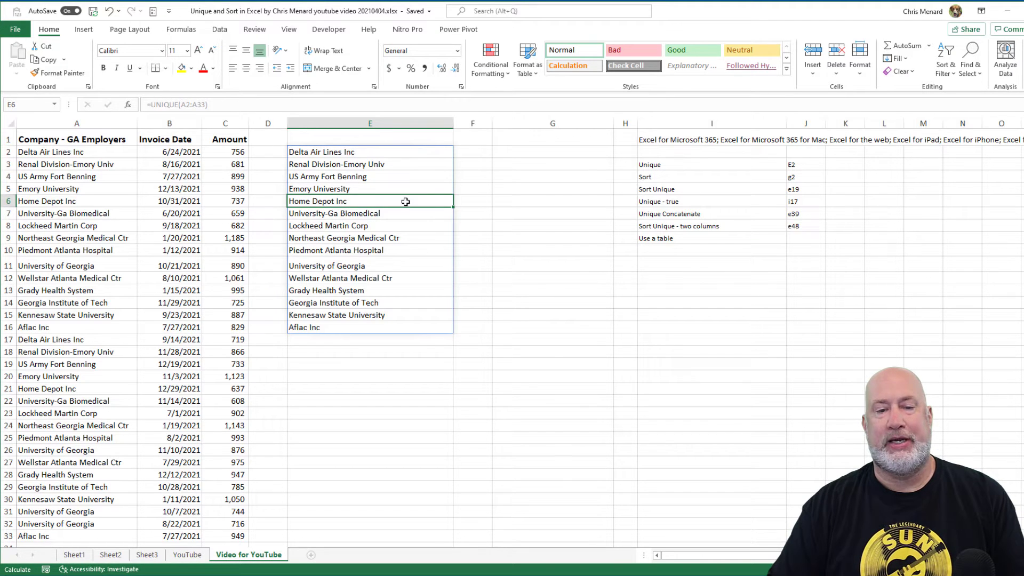
key(Down)
key(Down)
key(Up)
key(Up)
key(Up)
key(Up)
key(Up)
key(Up)
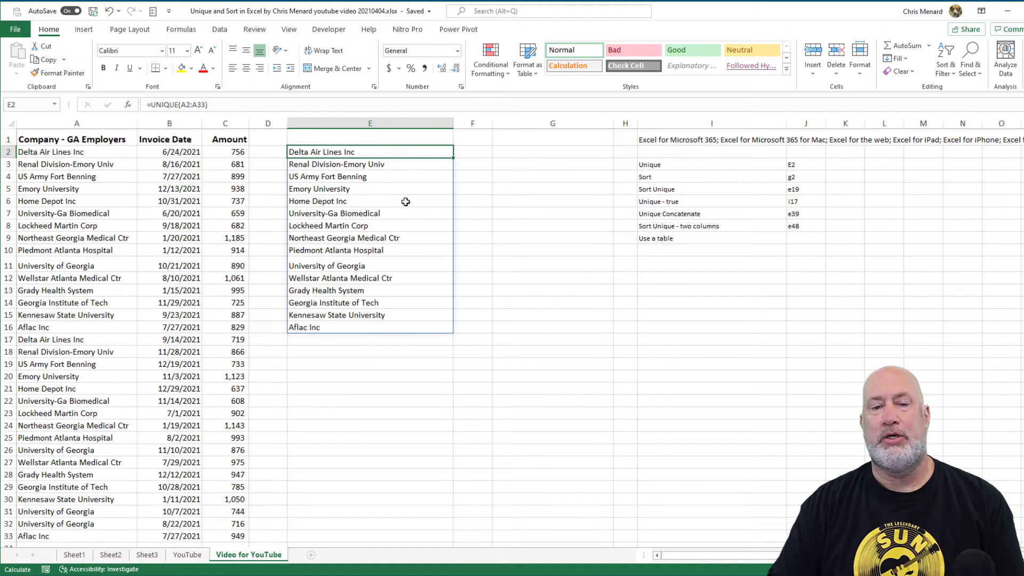
Enter =SORT(A2:A33) in G2, correcting the range to A2:A33
click(522, 154)
text(=)
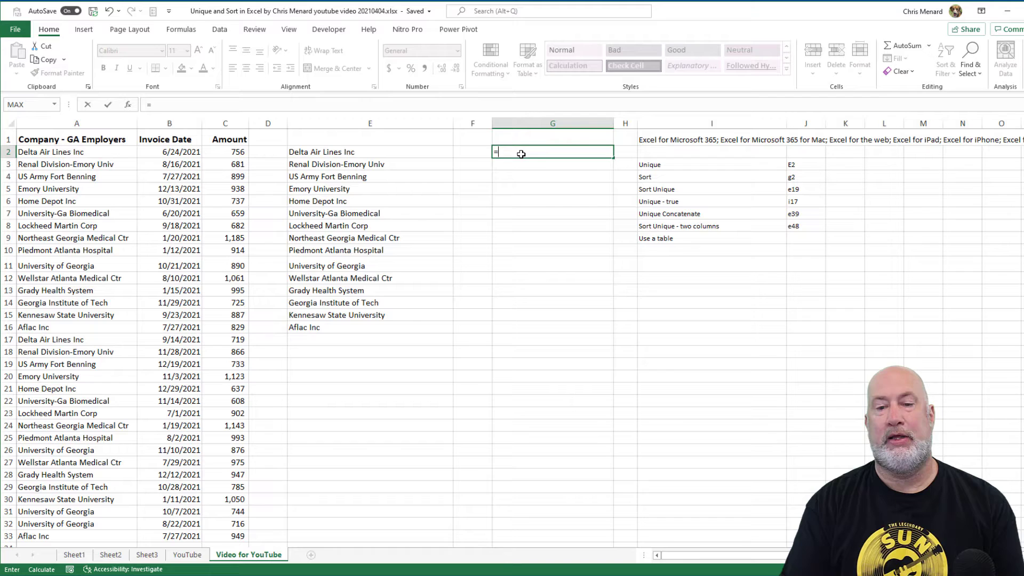
text(SORT()
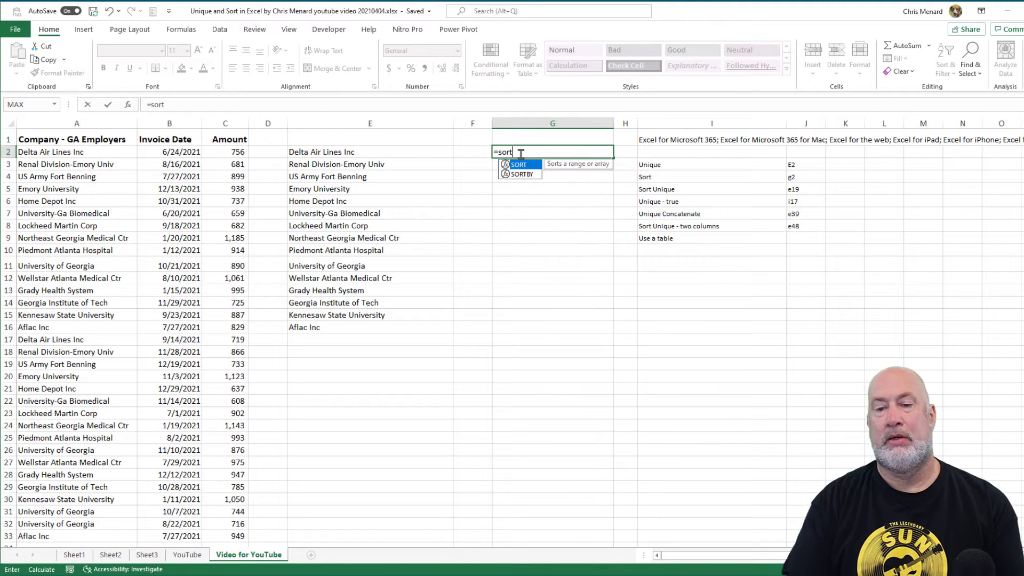
click(104, 162)
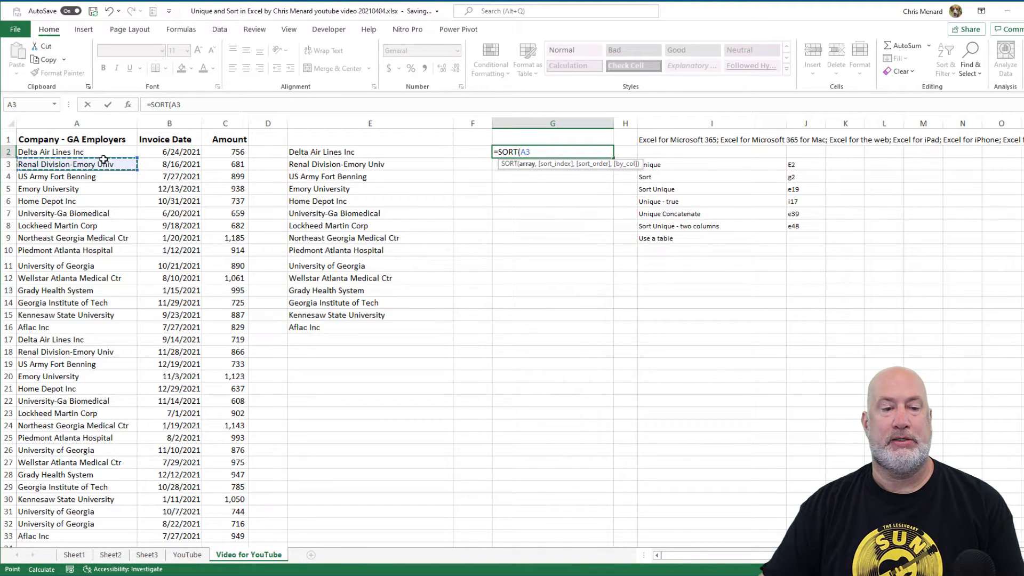
drag(103, 153, 94, 523)
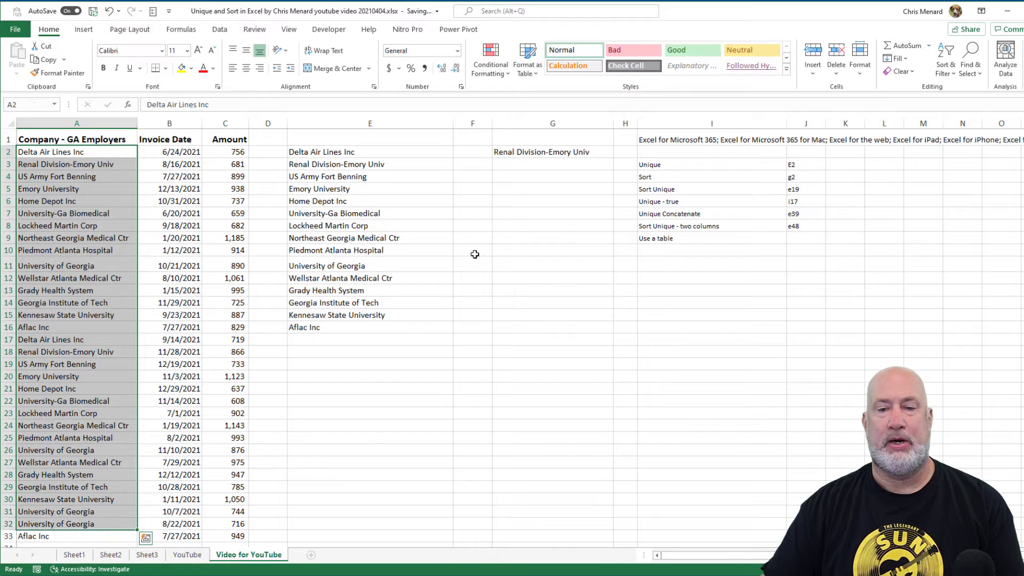
double_click(532, 154)
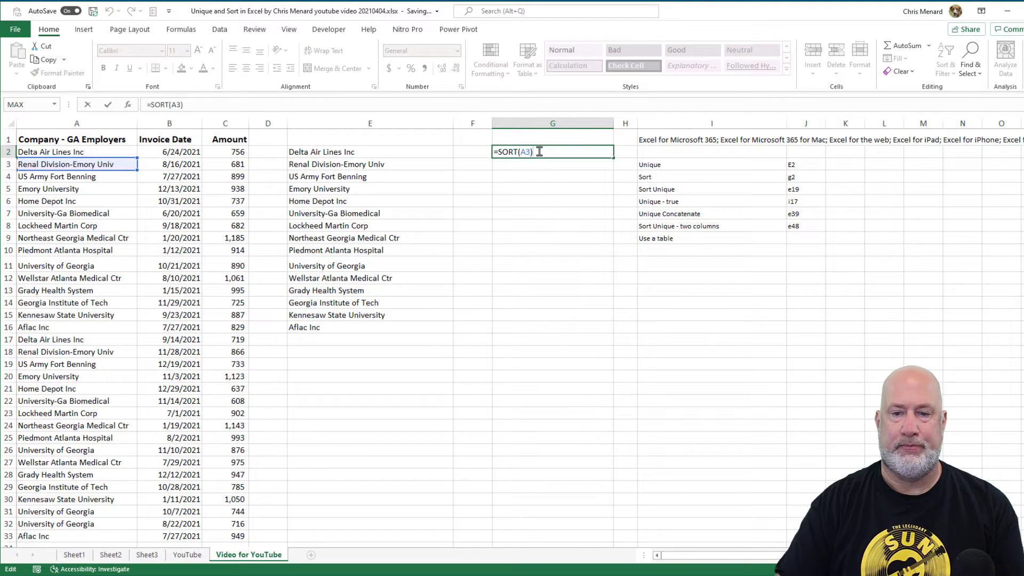
key(BackSpace)
key(BackSpace)
text(2)
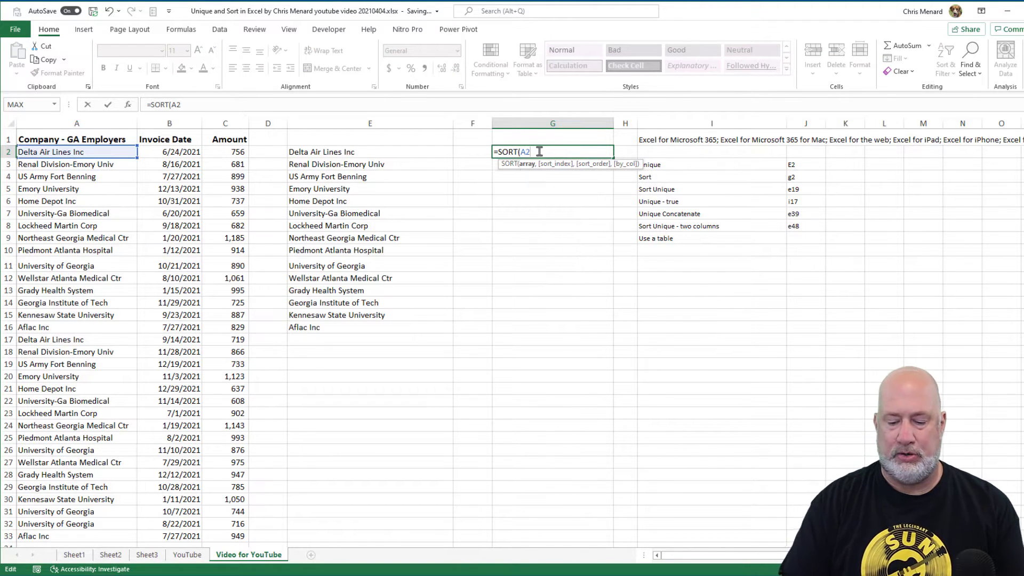
text(:a33)
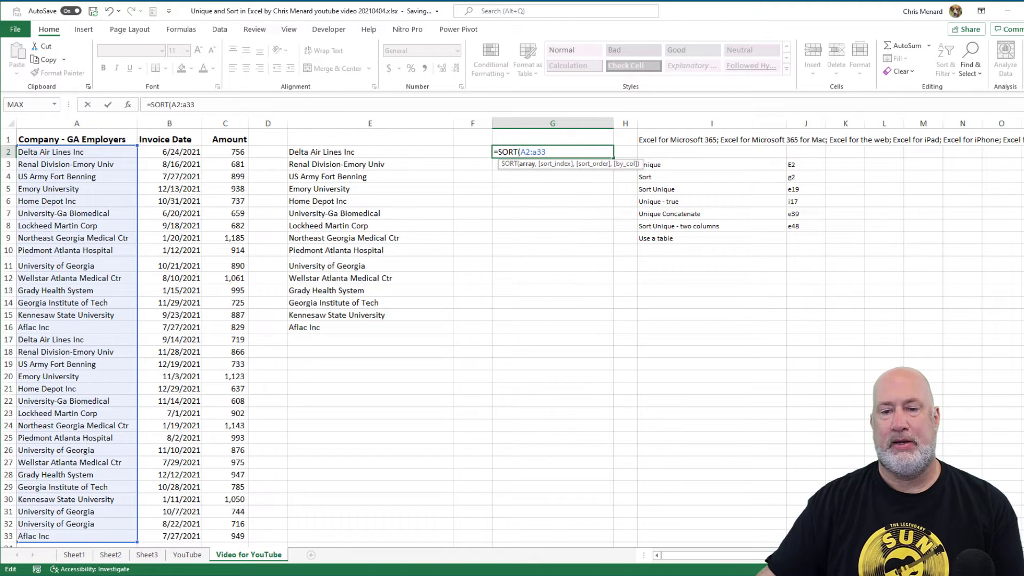
key(ctrl+Return)
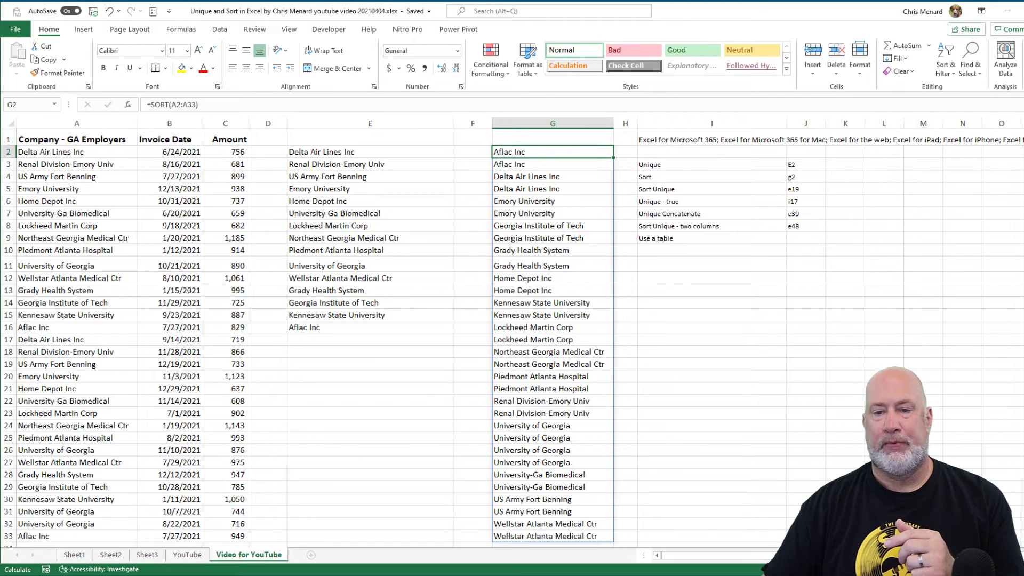
Point out the repeated names in the sorted list and compare the E2 and G2 formulas
scroll(560, 235, down, 3)
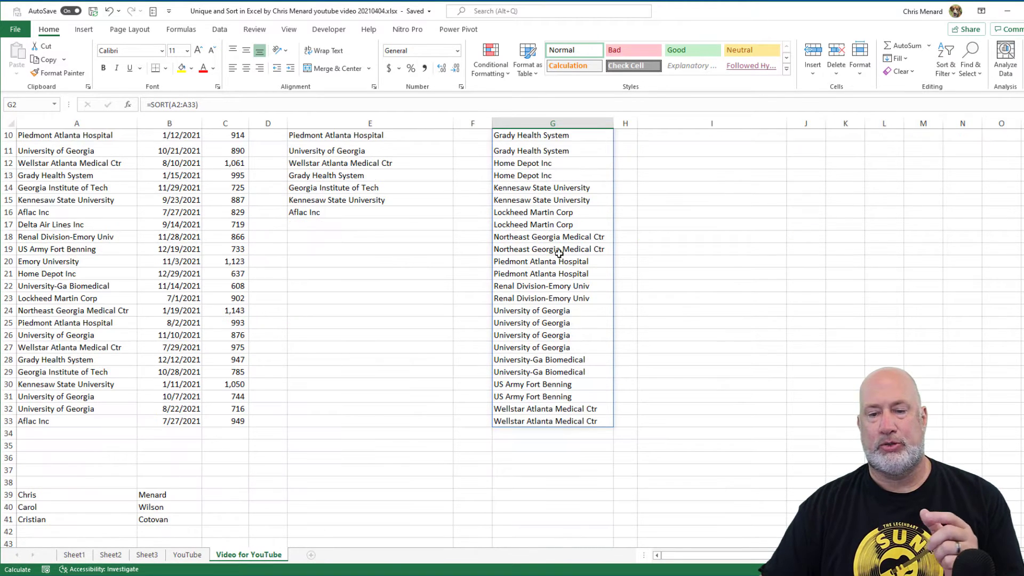
drag(541, 315, 539, 335)
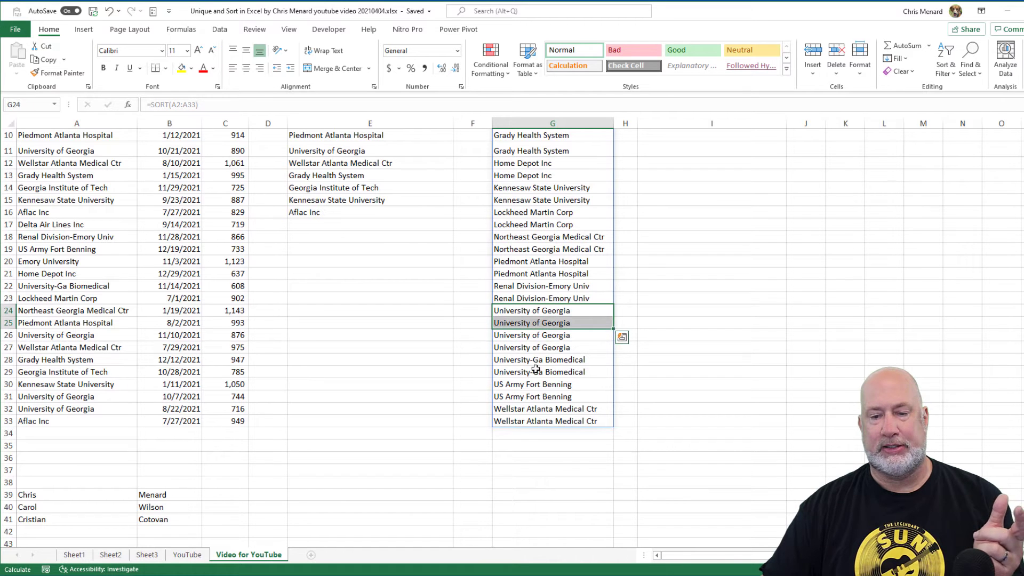
click(535, 372)
scroll(540, 360, up, 3)
click(355, 155)
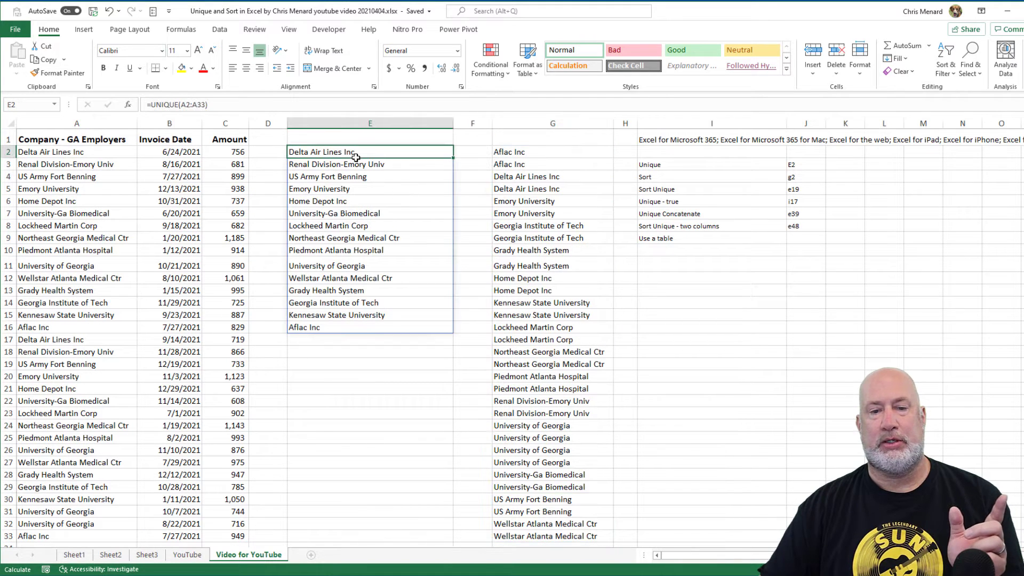
click(523, 154)
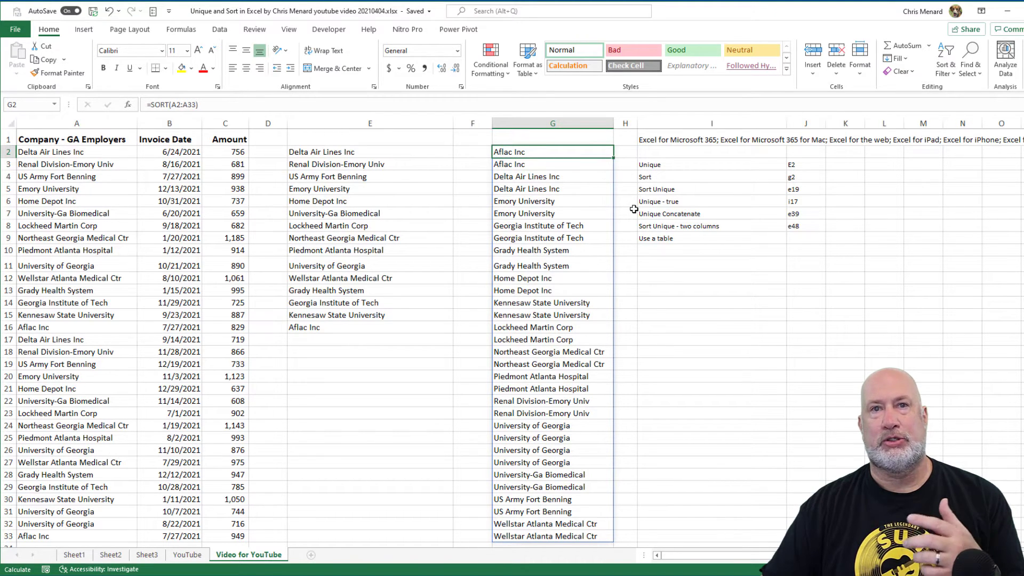
Enter =SORT(UNIQUE(A2:A33)) in E20 below the unsorted unique list
click(317, 377)
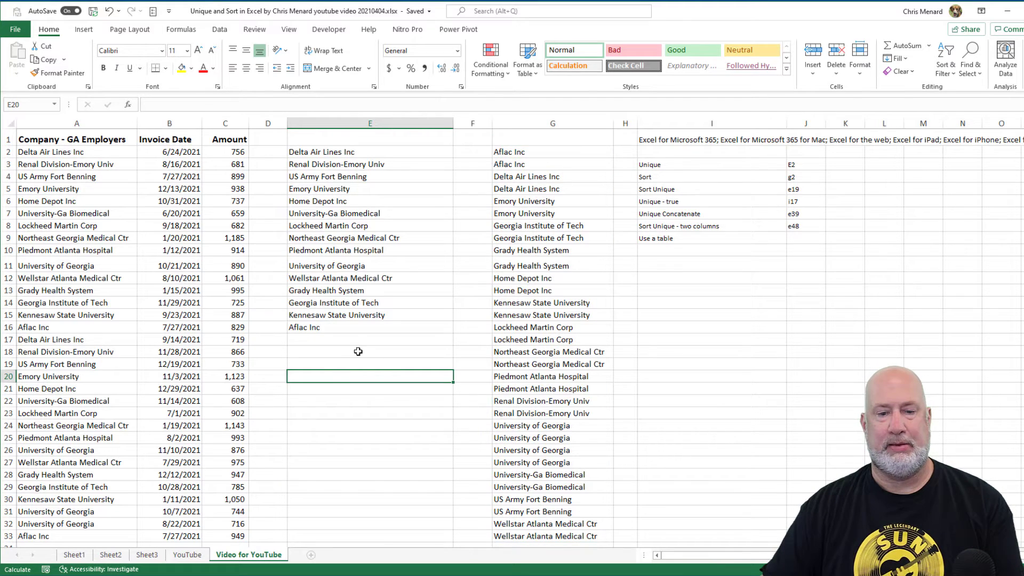
click(318, 367)
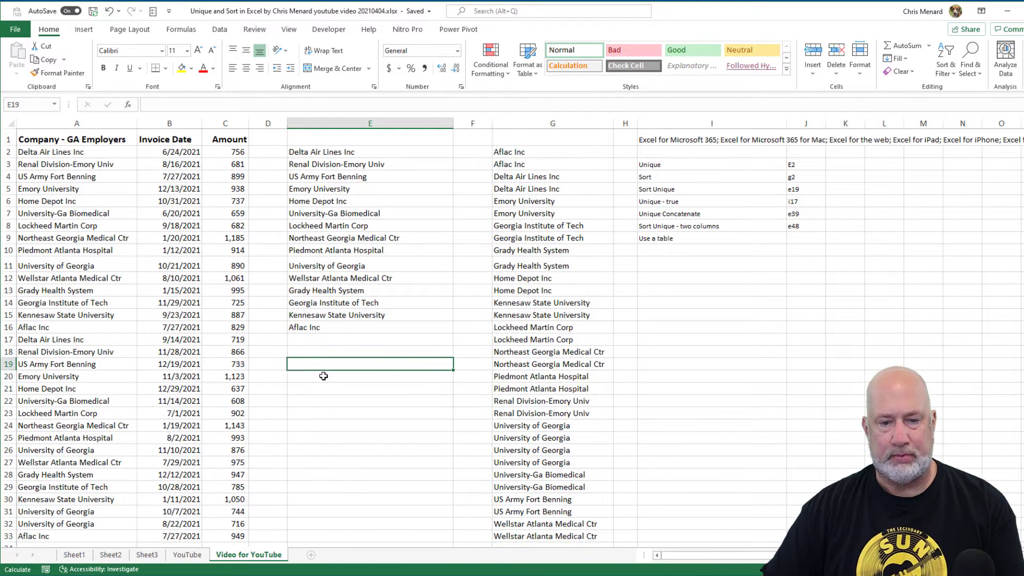
click(328, 373)
text(=)
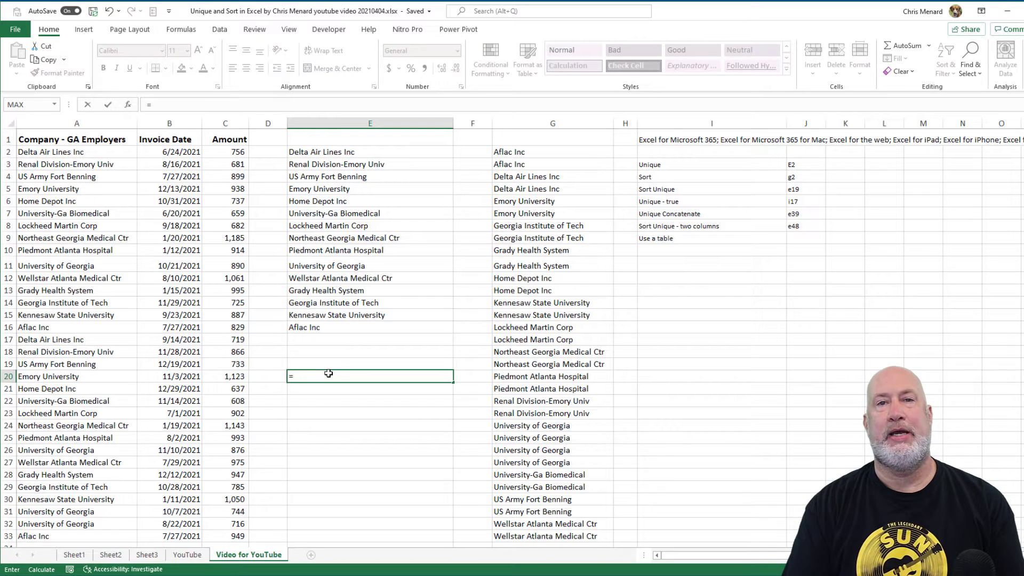
text(sort)
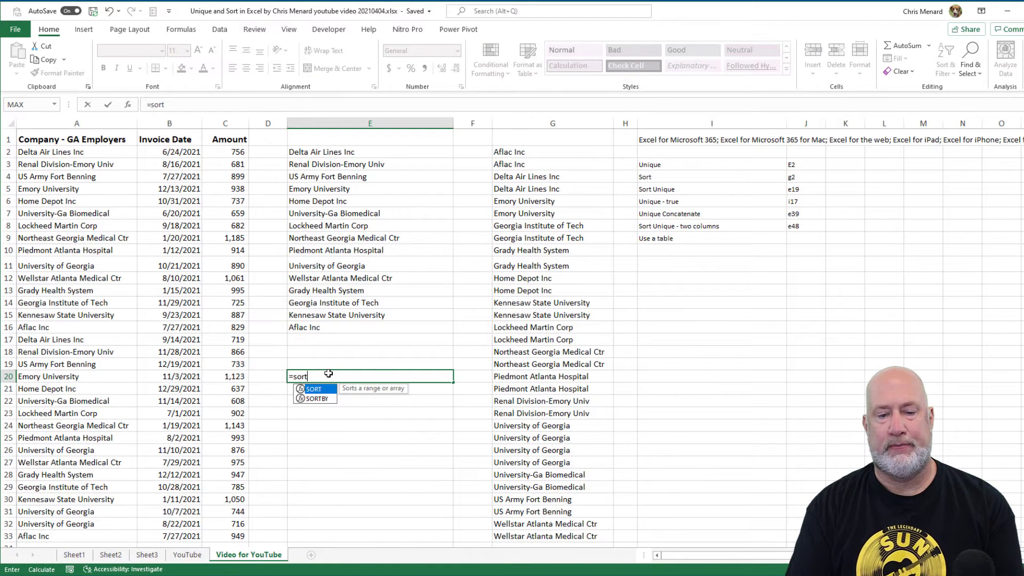
key(Tab)
text(uniq)
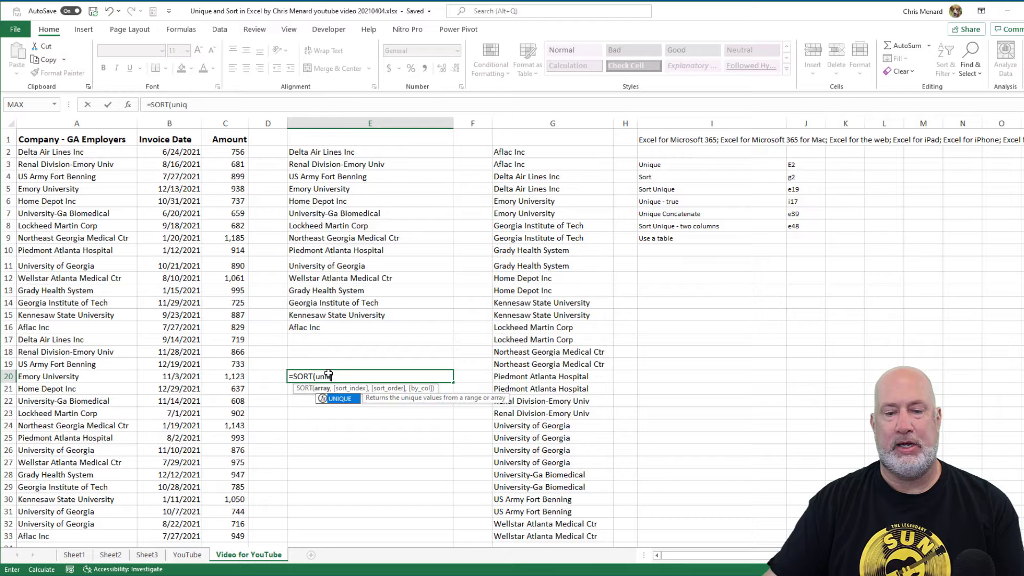
key(Tab)
drag(96, 153, 77, 492)
scroll(407, 364, up, 1)
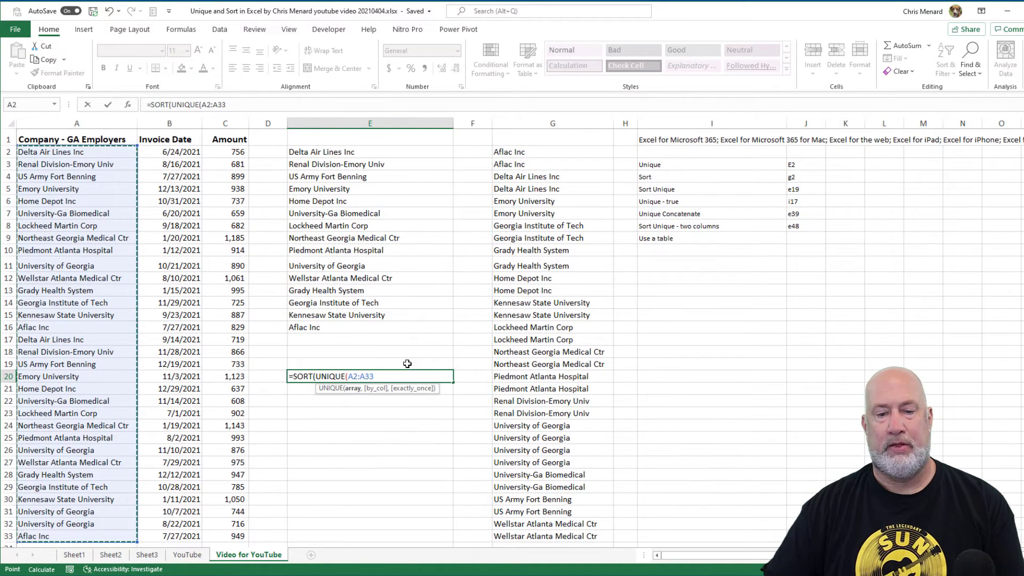
text()))
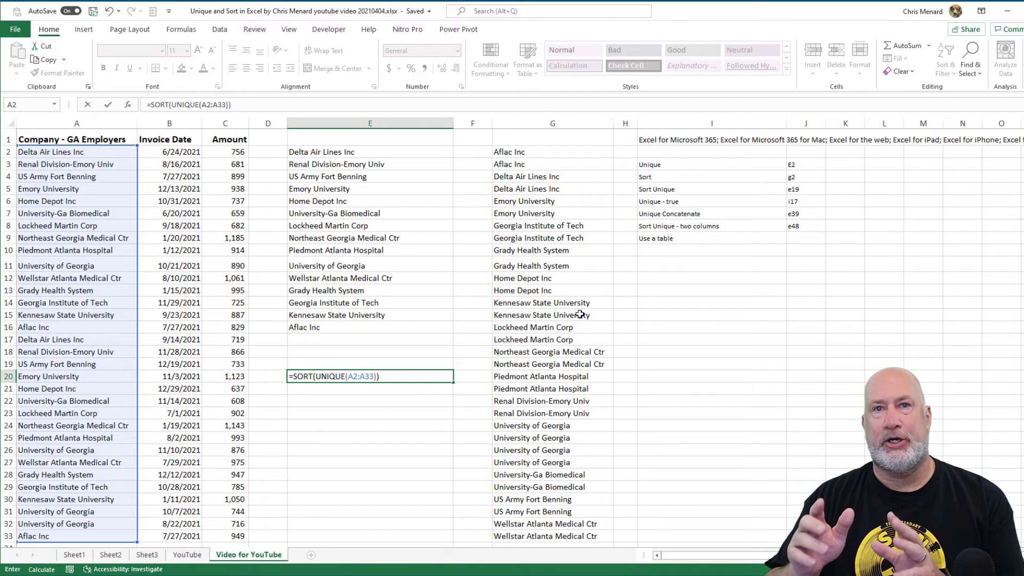
key(ctrl+Return)
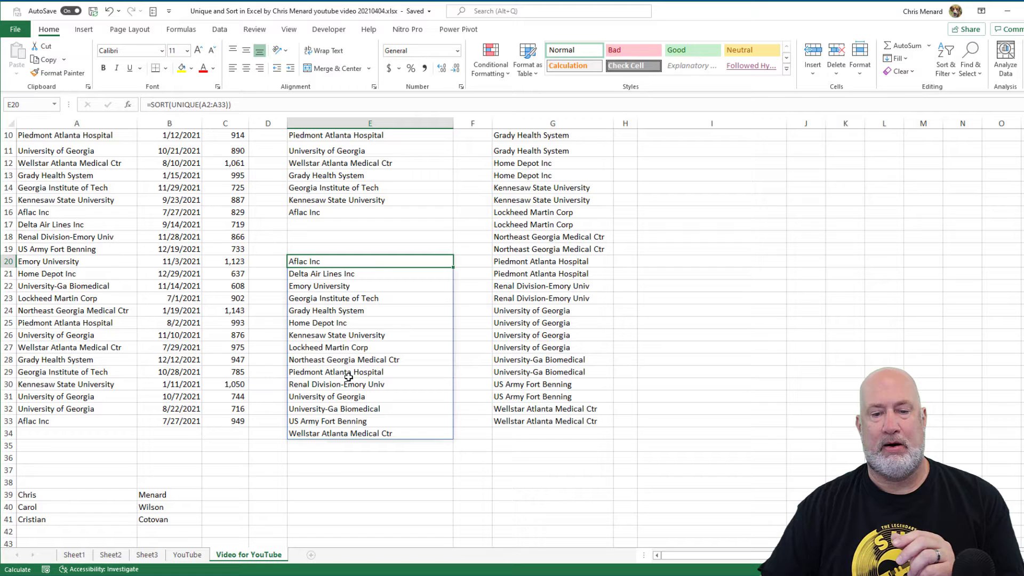
Review the sorted unique results and compare them with the UNIQUE formula in E2
scroll(384, 335, down, 3)
drag(379, 267, 374, 431)
scroll(374, 345, up, 3)
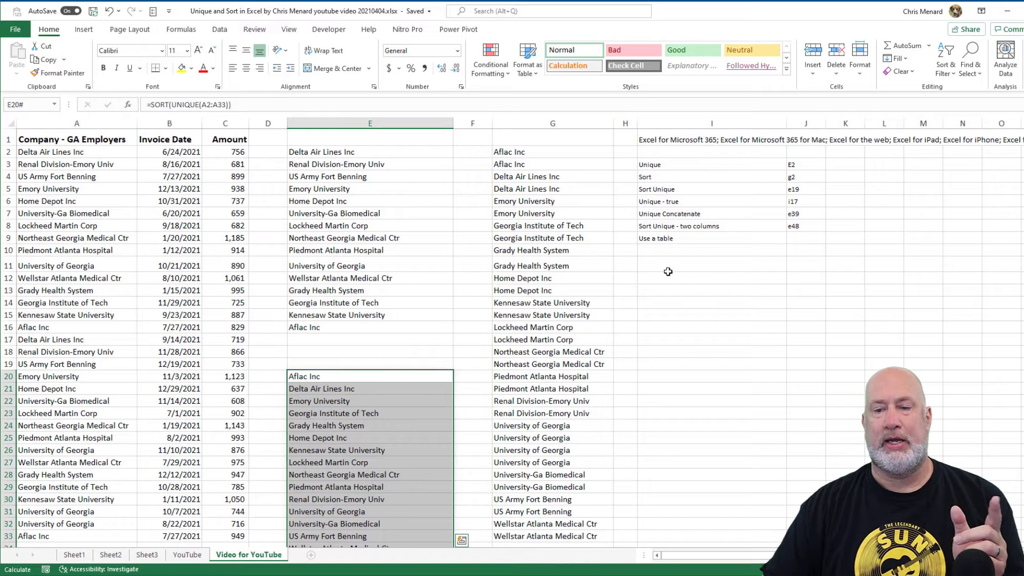
click(372, 151)
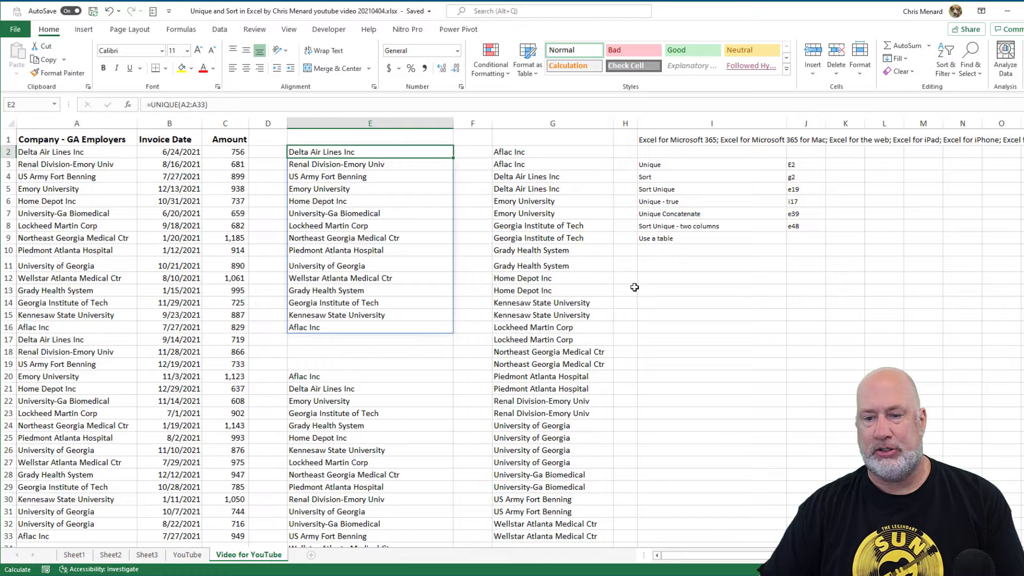
Enter =UNIQUE(A2:A33,,TRUE) in I12 to find companies occurring exactly once
click(664, 282)
text(=)
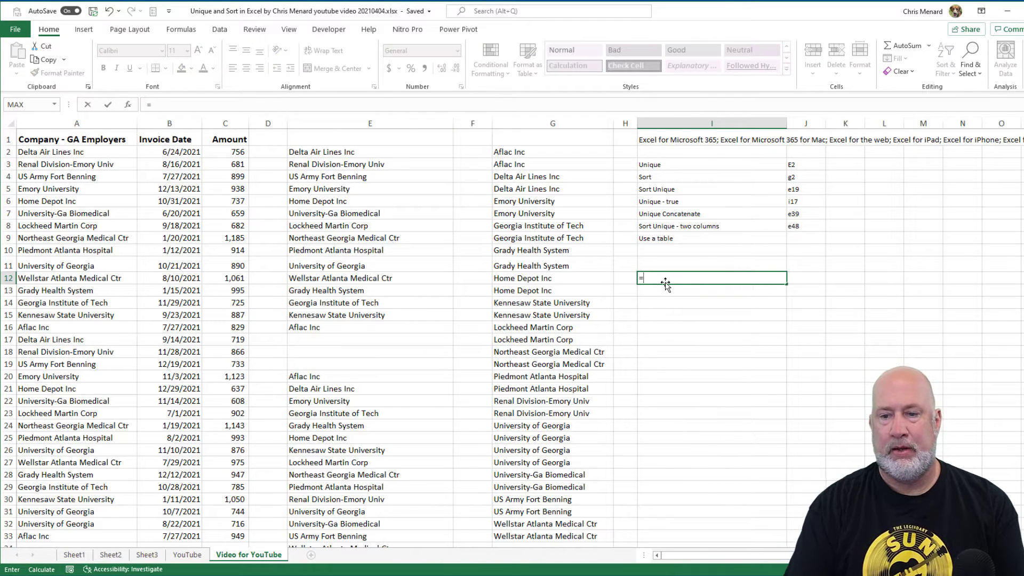
text(uniq)
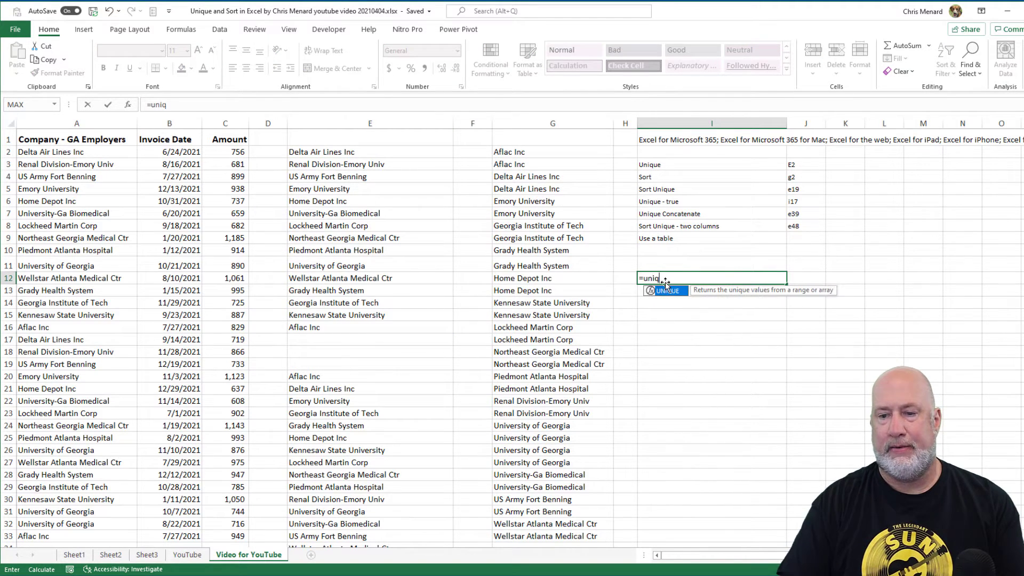
key(Tab)
drag(86, 152, 61, 495)
scroll(548, 444, up, 1)
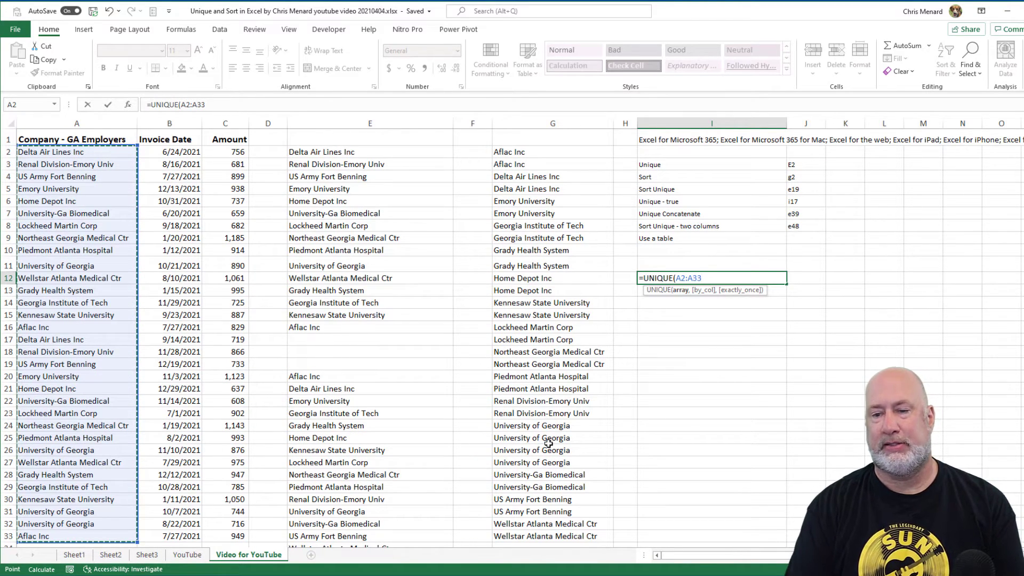
text(,)
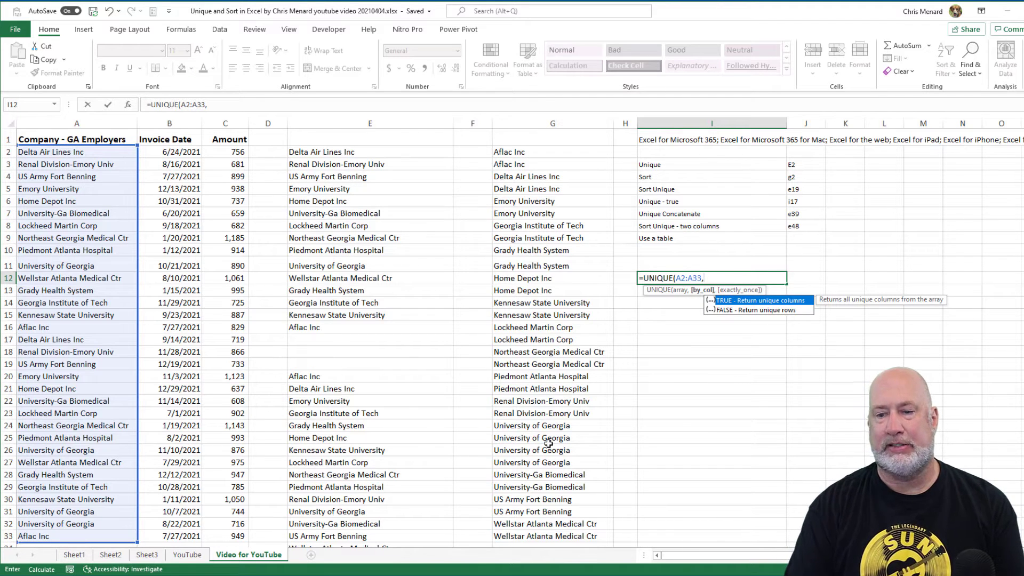
text(,)
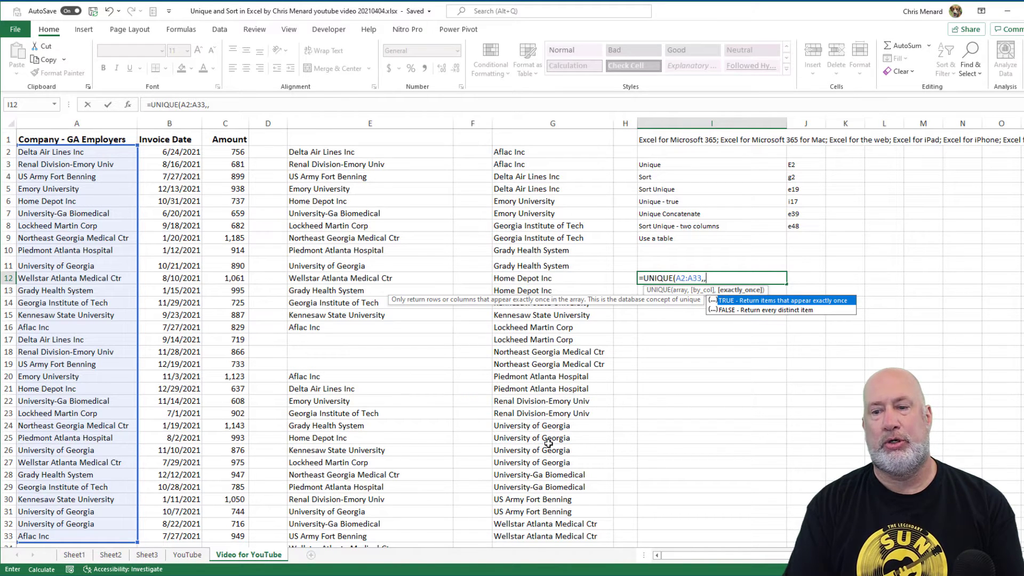
text(TRUE)
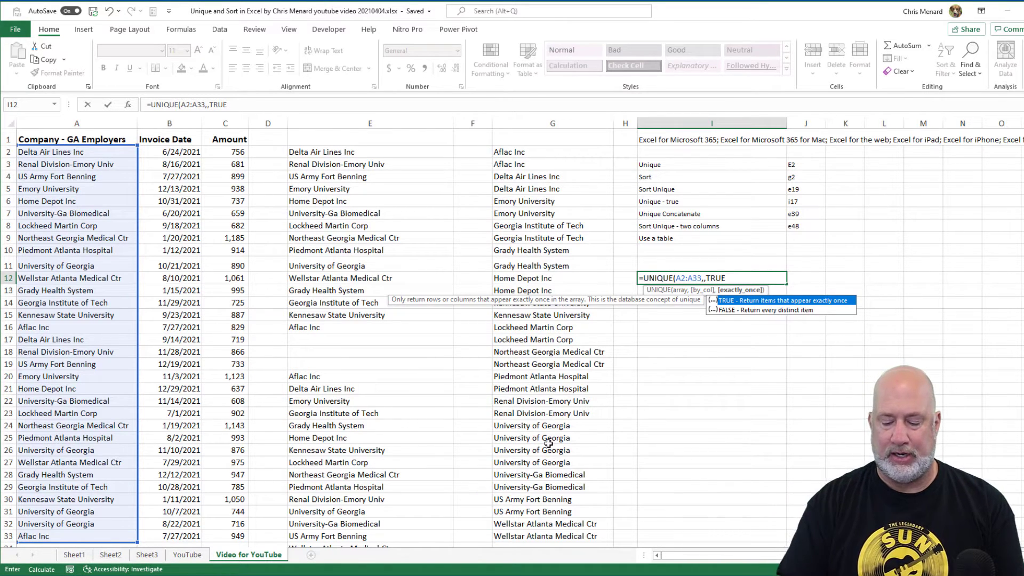
text())
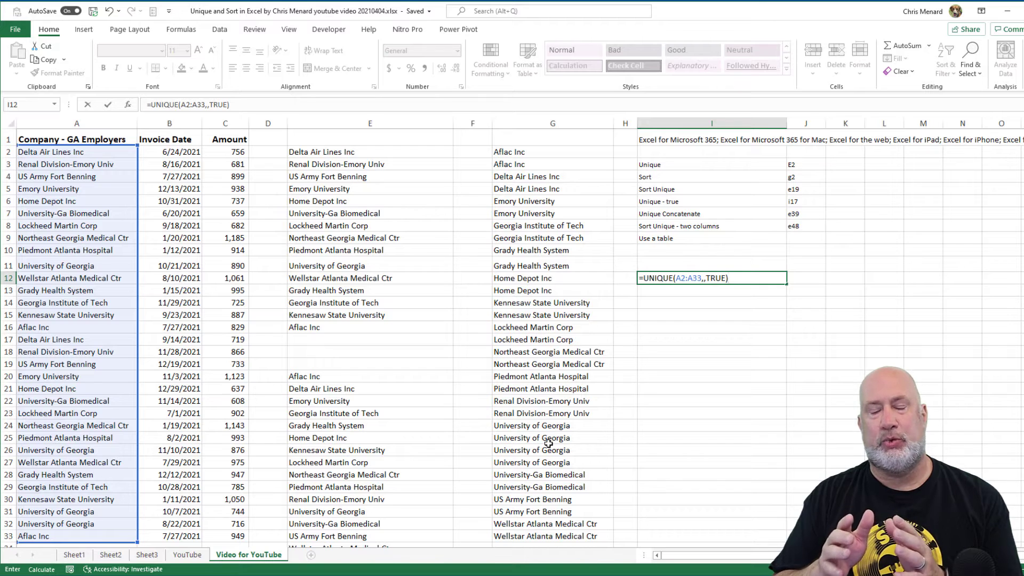
key(ctrl+Return)
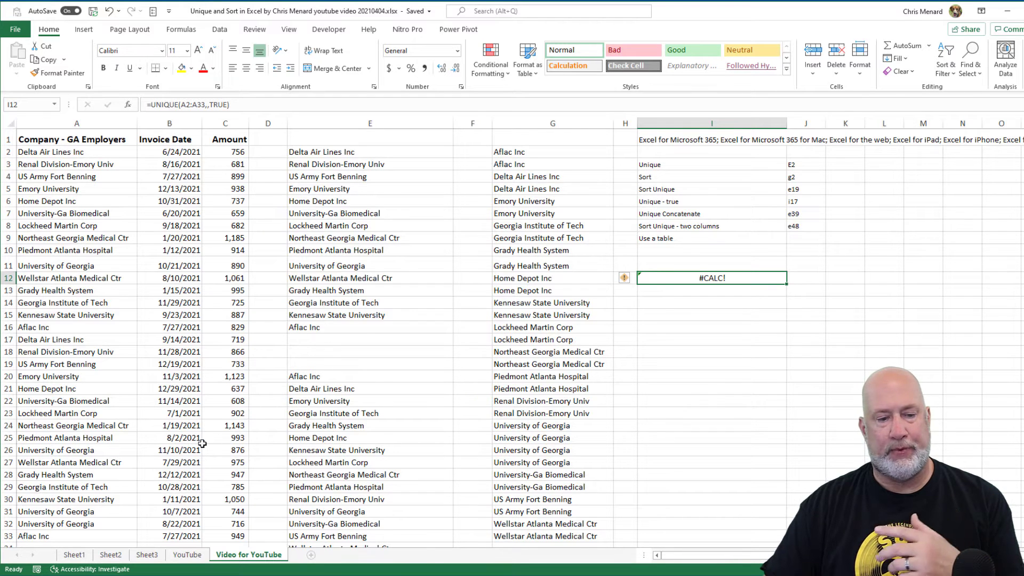
Overwrite Kennesaw State University in A30 with a new one-off company name and check I12's results
scroll(155, 452, down, 3)
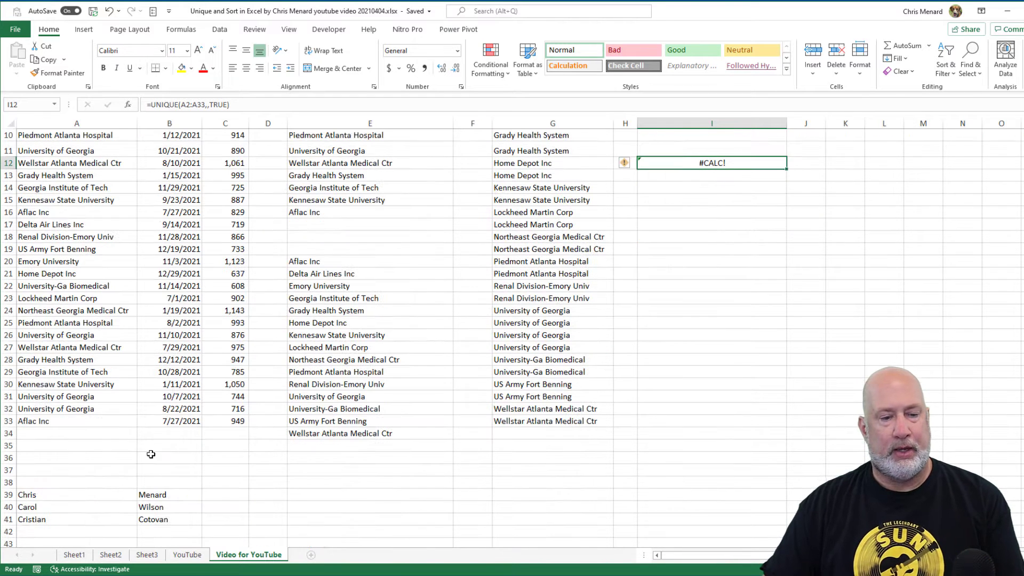
click(75, 387)
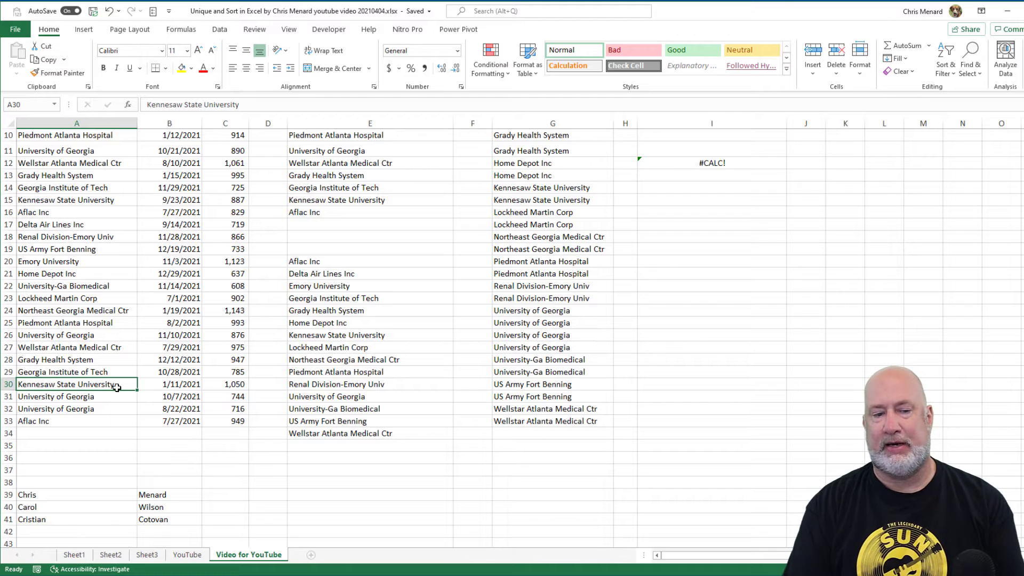
text(CHRI)
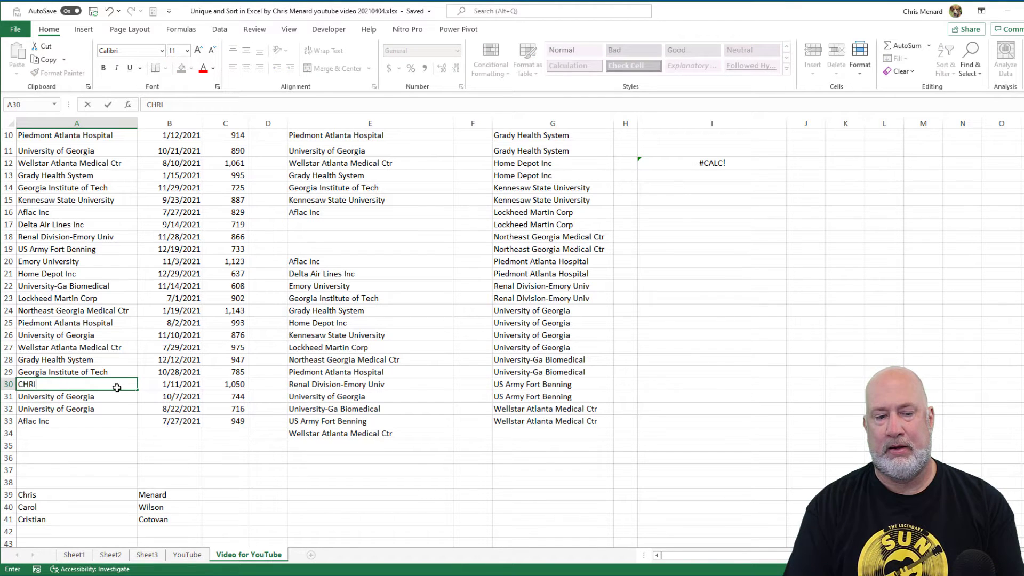
text(S MENARD TRAI)
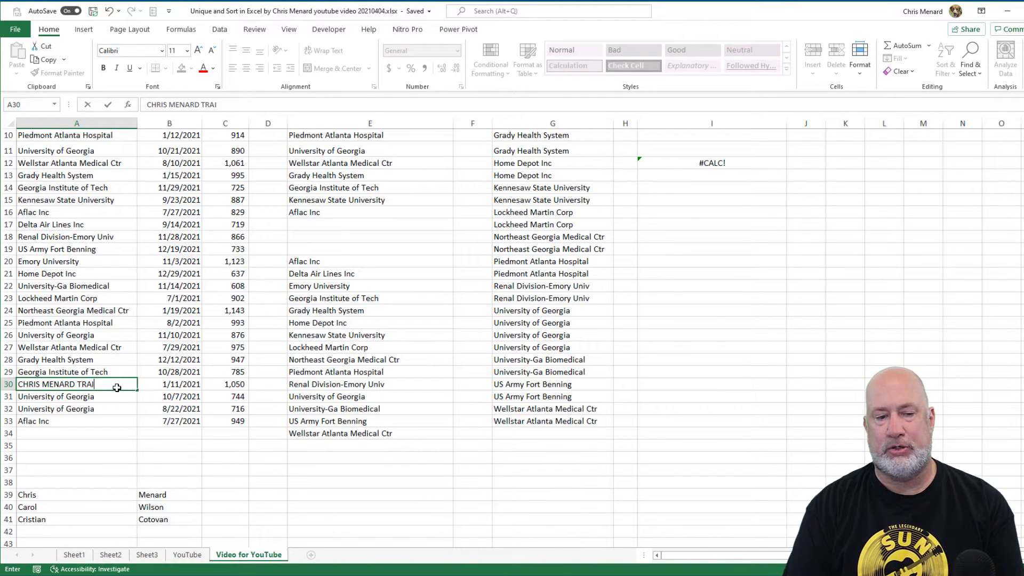
text(NING)
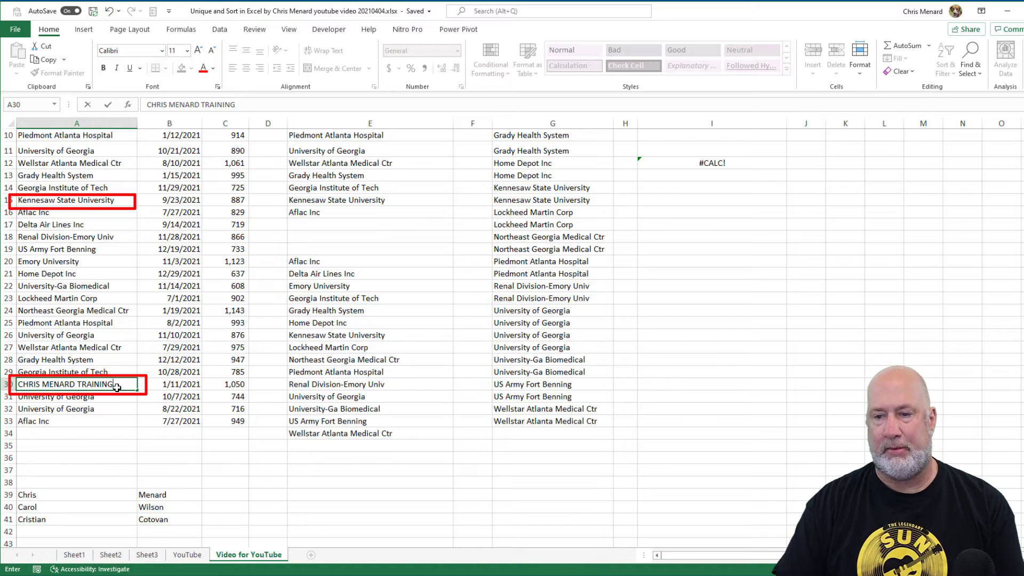
key(Return)
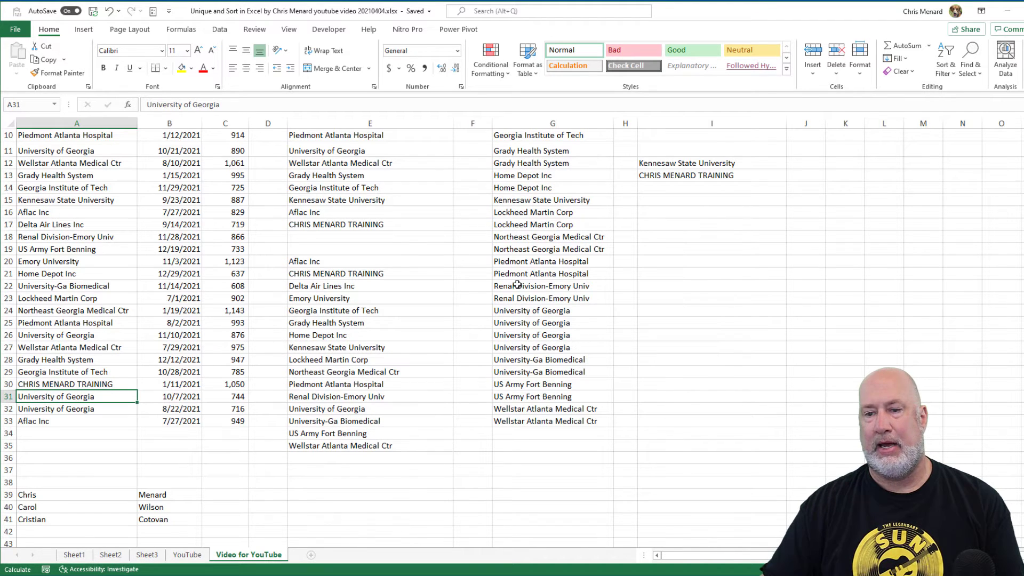
click(683, 167)
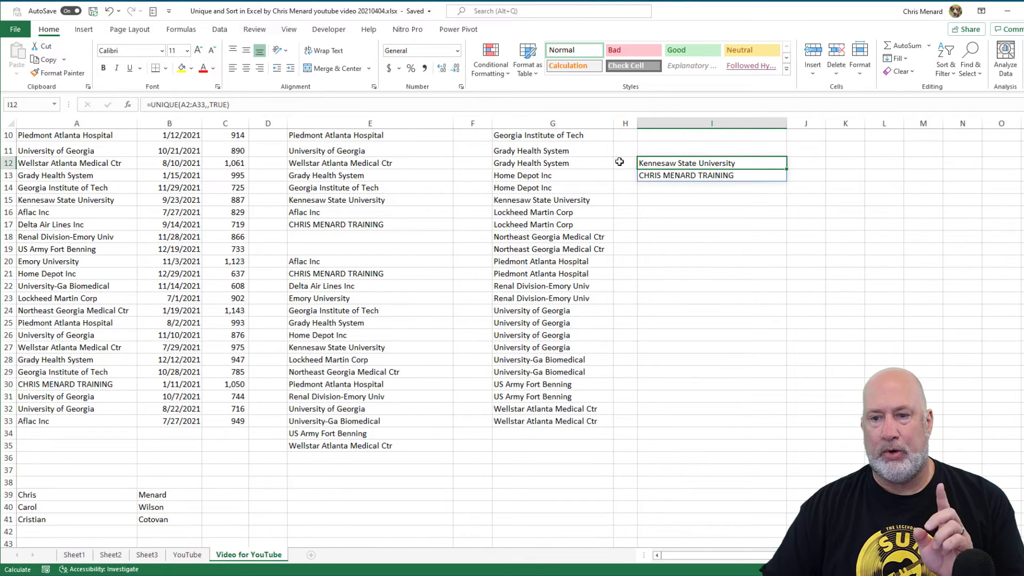
scroll(685, 174, up, 3)
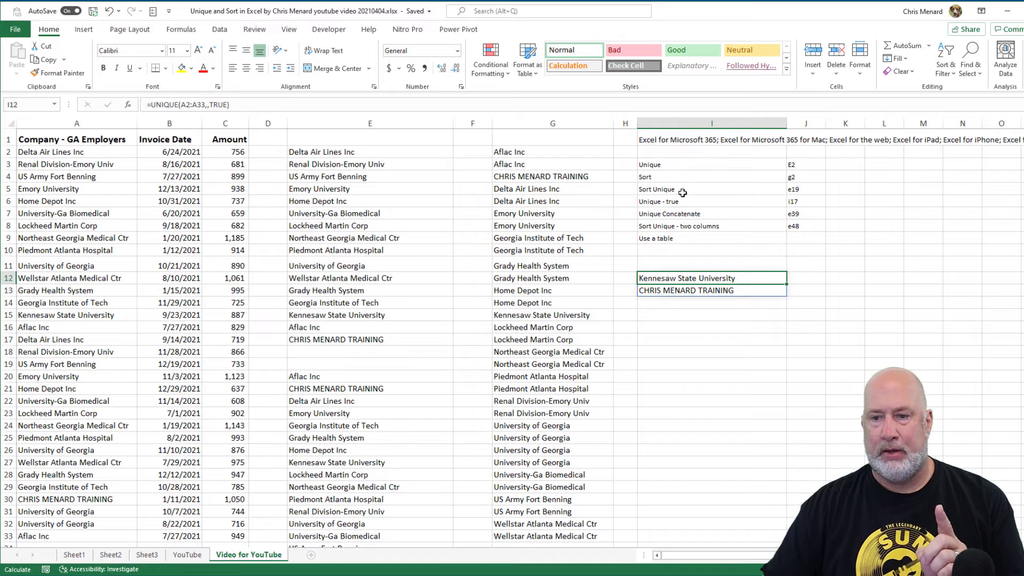
Copy the first/last name row A39:B39 into row 42 to create a duplicate person
click(677, 217)
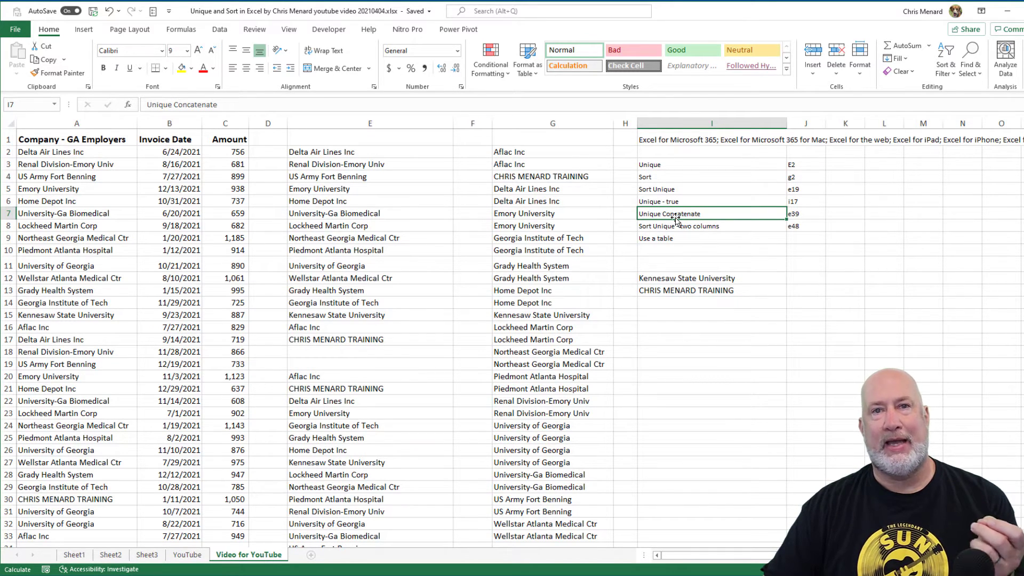
scroll(675, 214, down, 3)
scroll(665, 216, down, 6)
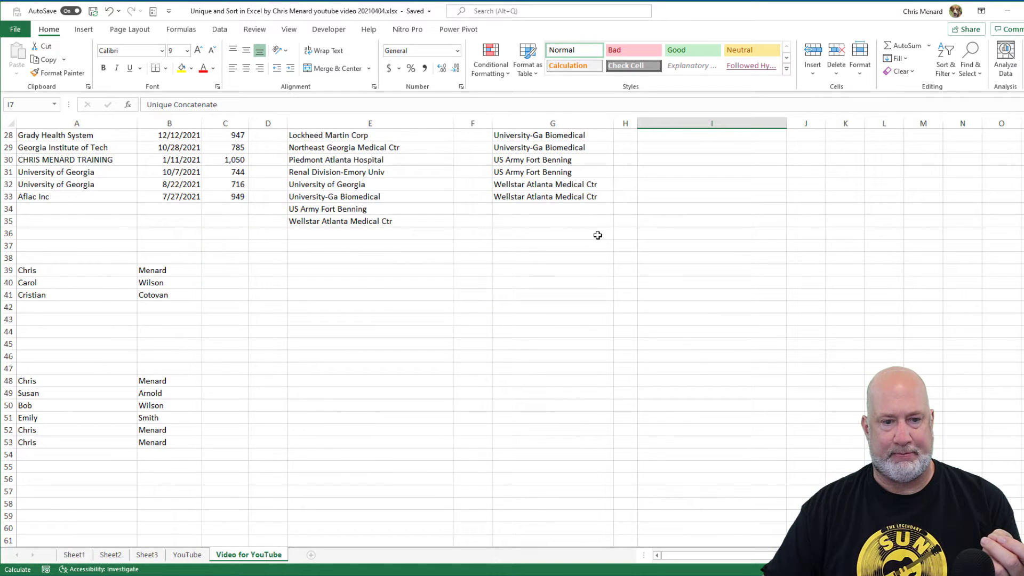
scroll(592, 238, down, 3)
click(319, 156)
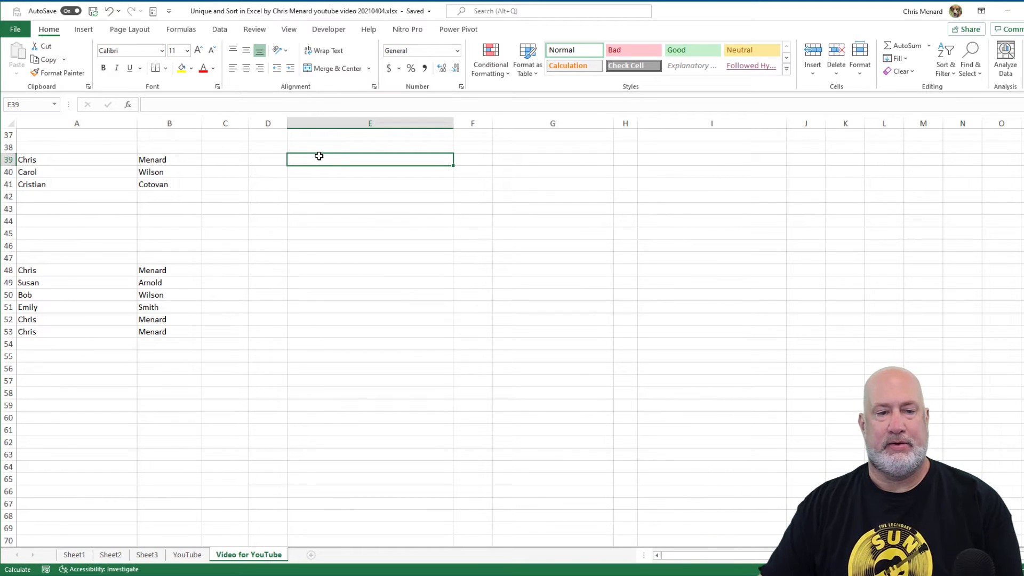
drag(80, 159, 137, 160)
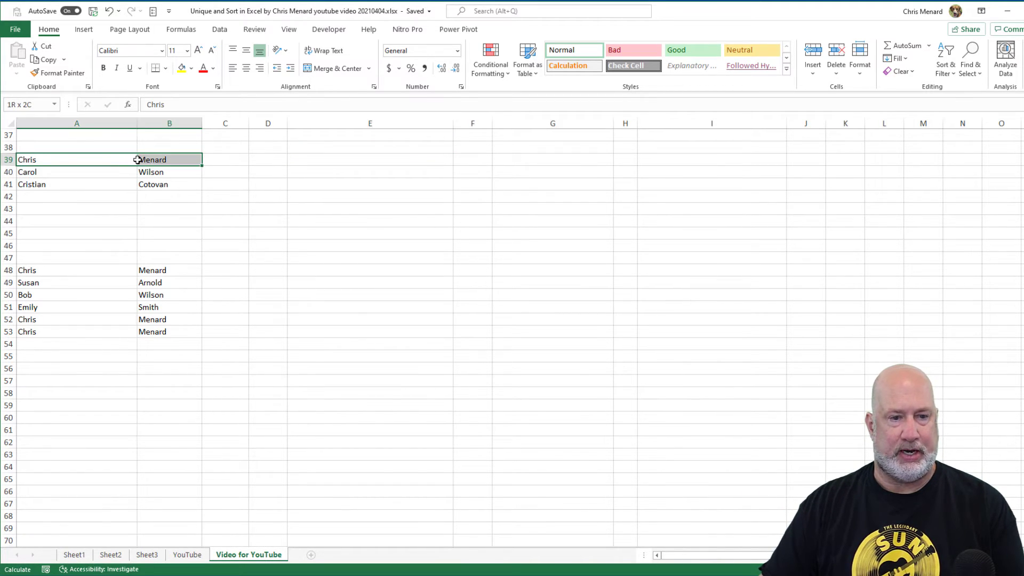
key(ctrl+c)
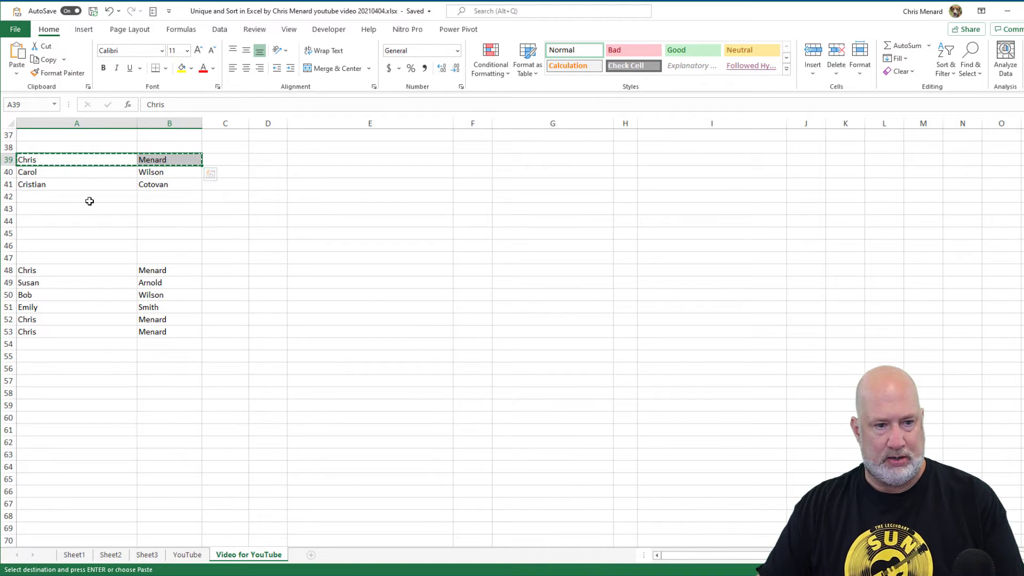
click(89, 198)
key(Return)
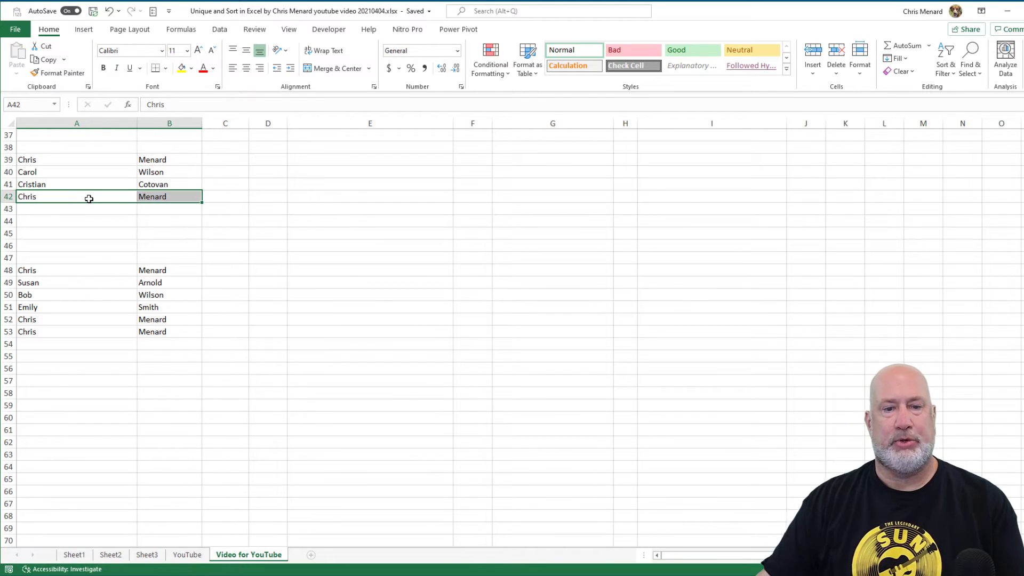
click(374, 159)
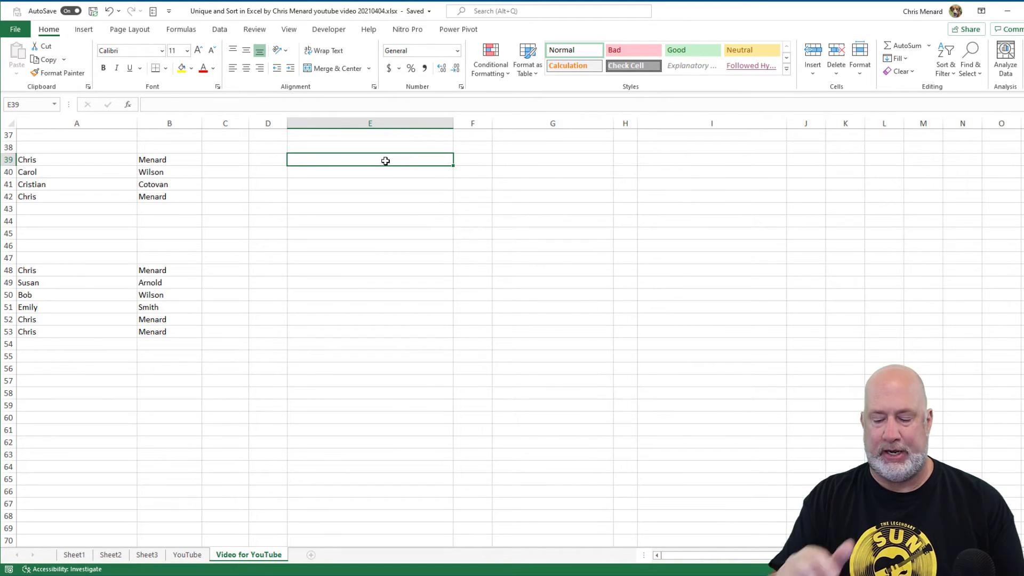
Enter =UNIQUE(B39:B42&", "&A39:A42) in E39 to list three distinct 'Last, First' names
text(=uni)
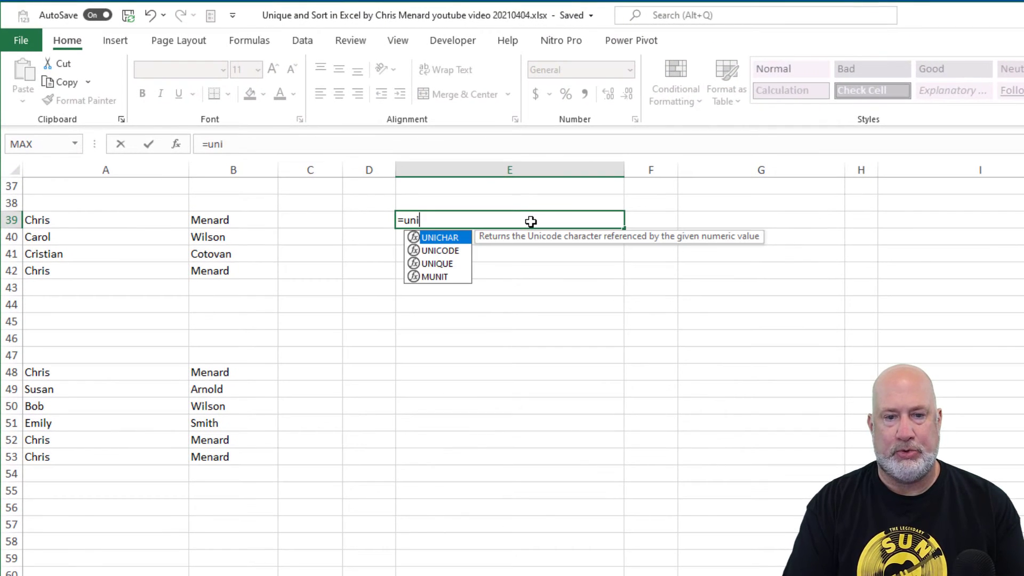
text(q)
key(Tab)
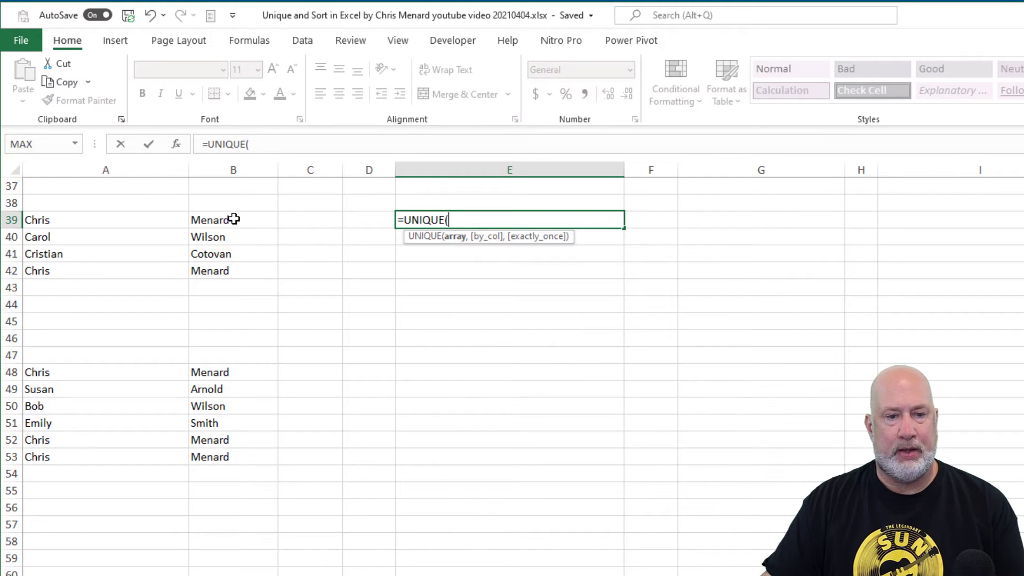
drag(234, 219, 238, 269)
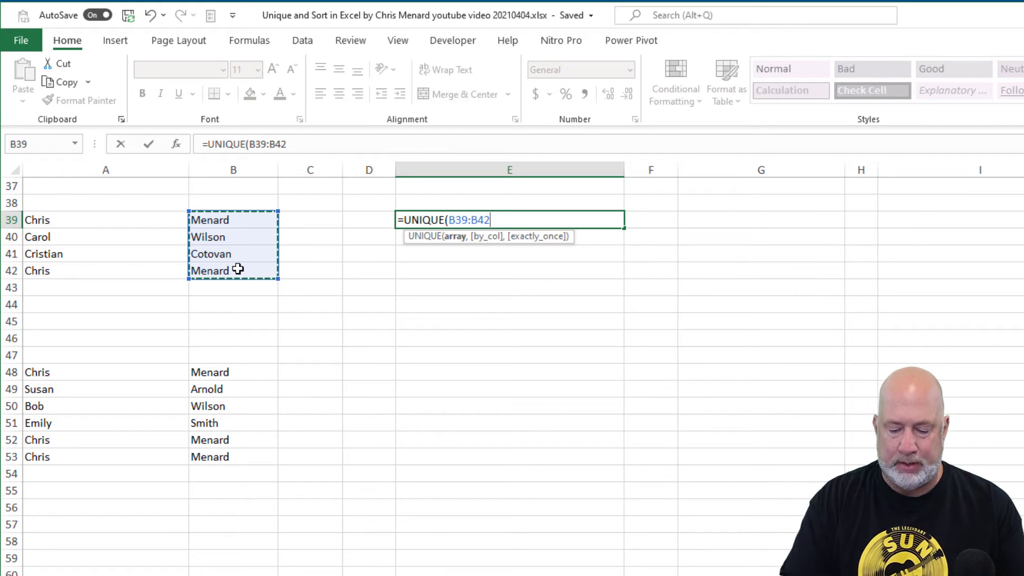
text(&)
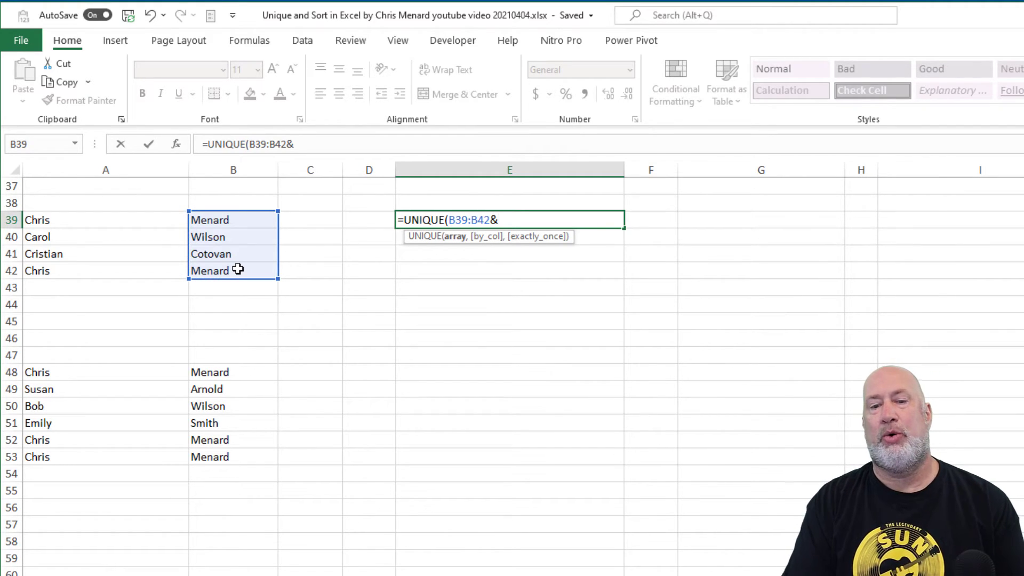
text(")
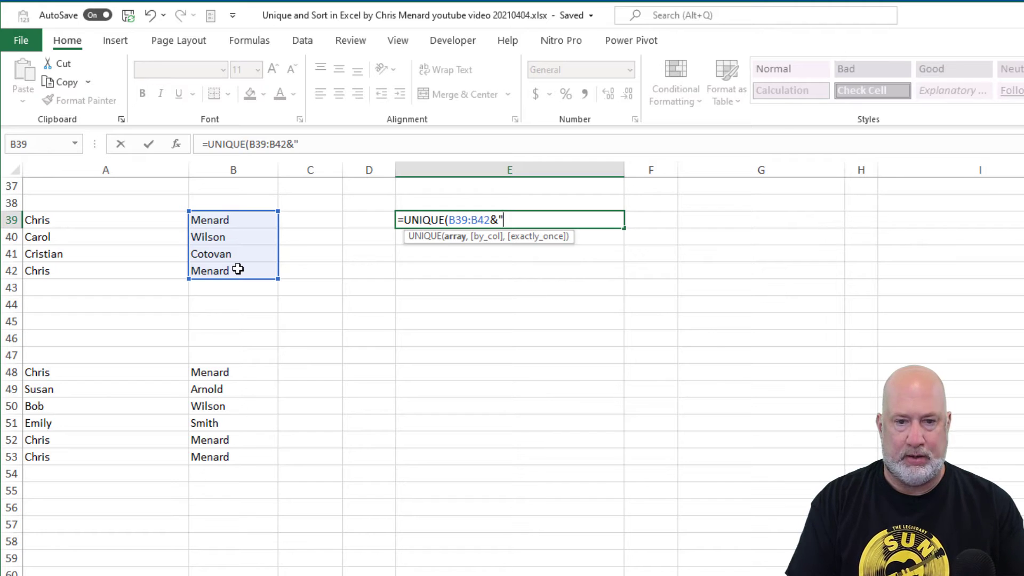
text(,)
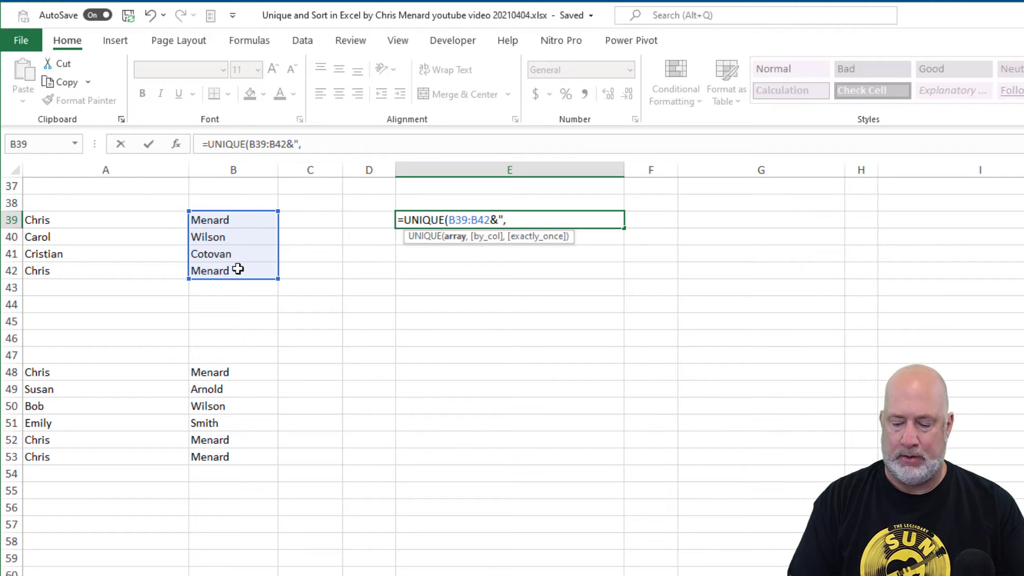
text( ")
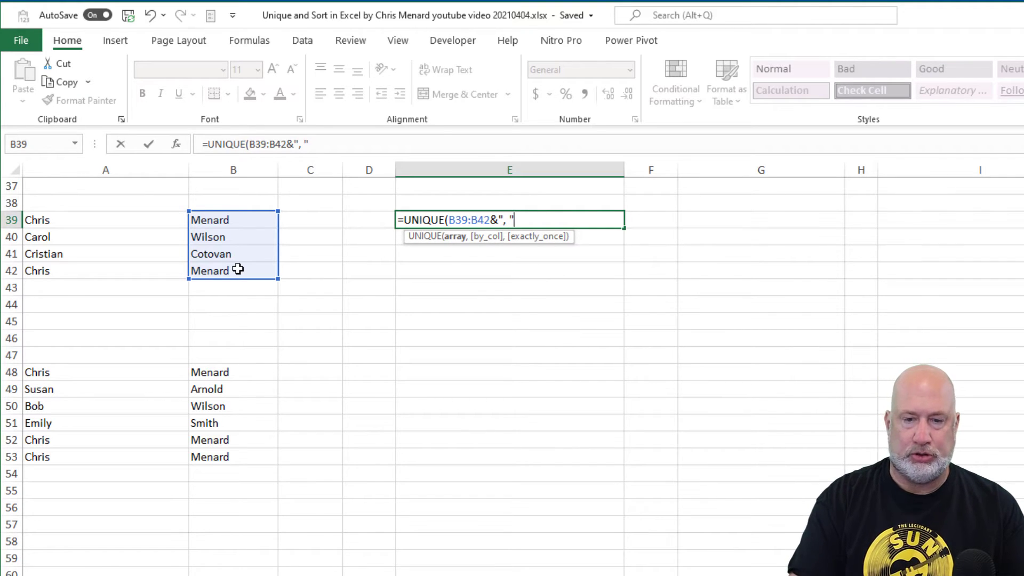
text(&)
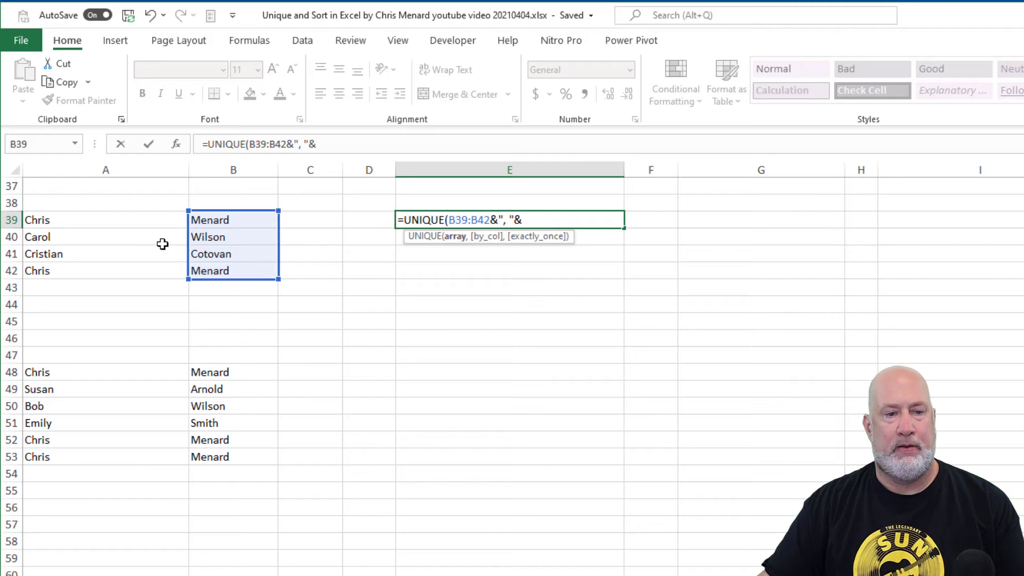
drag(133, 219, 132, 267)
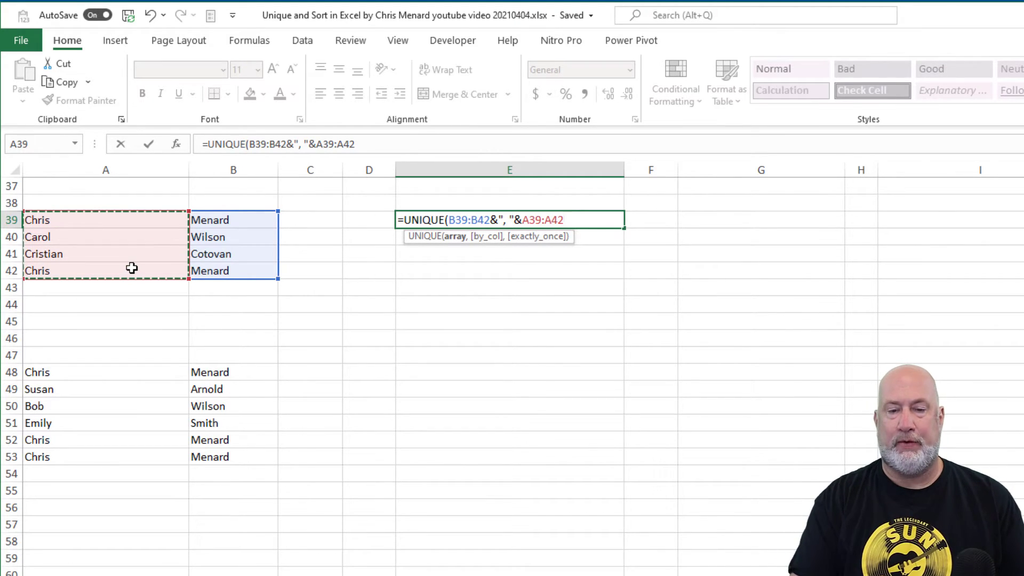
text())
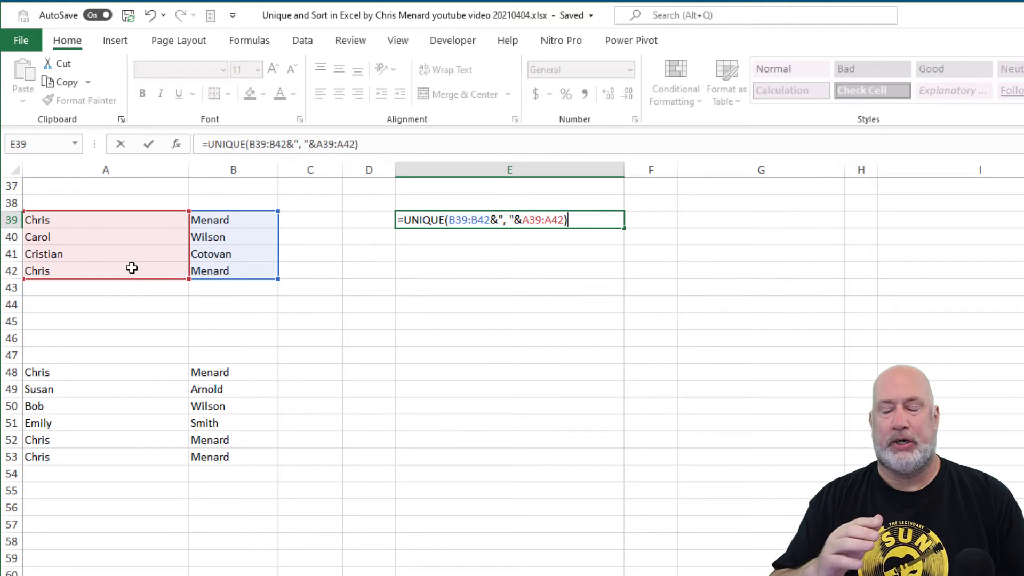
key(Return)
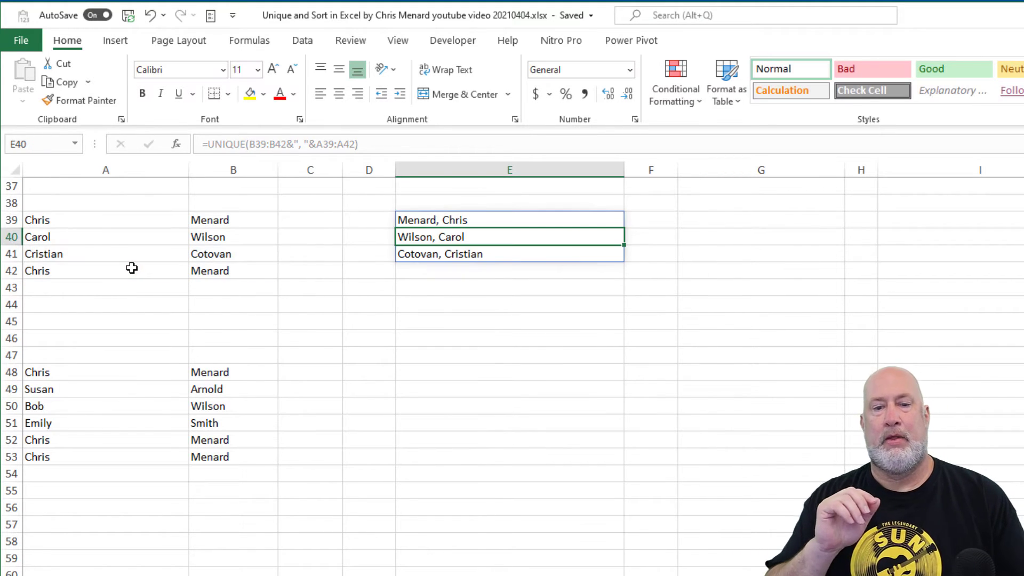
key(Up)
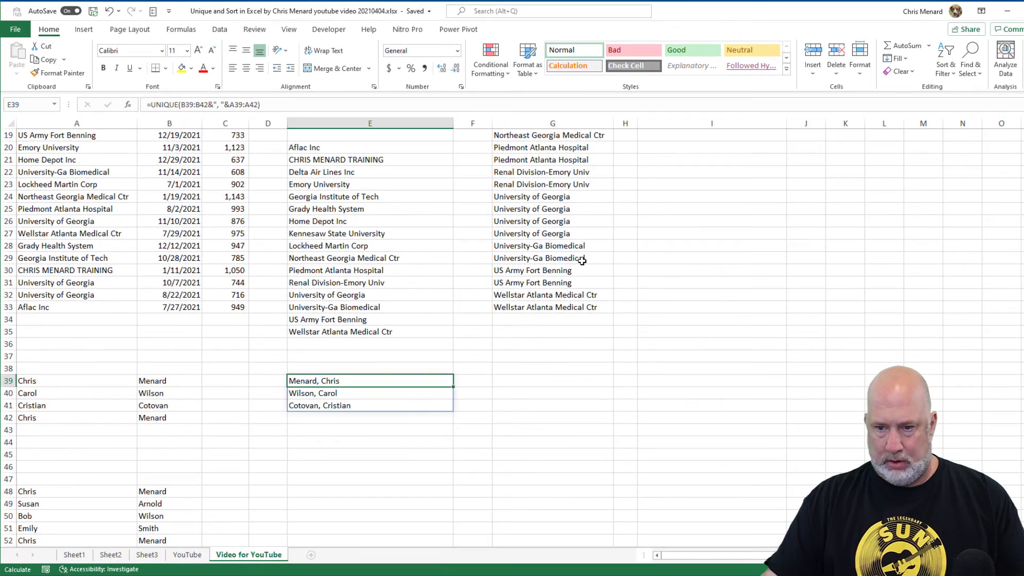
scroll(843, 349, up, 6)
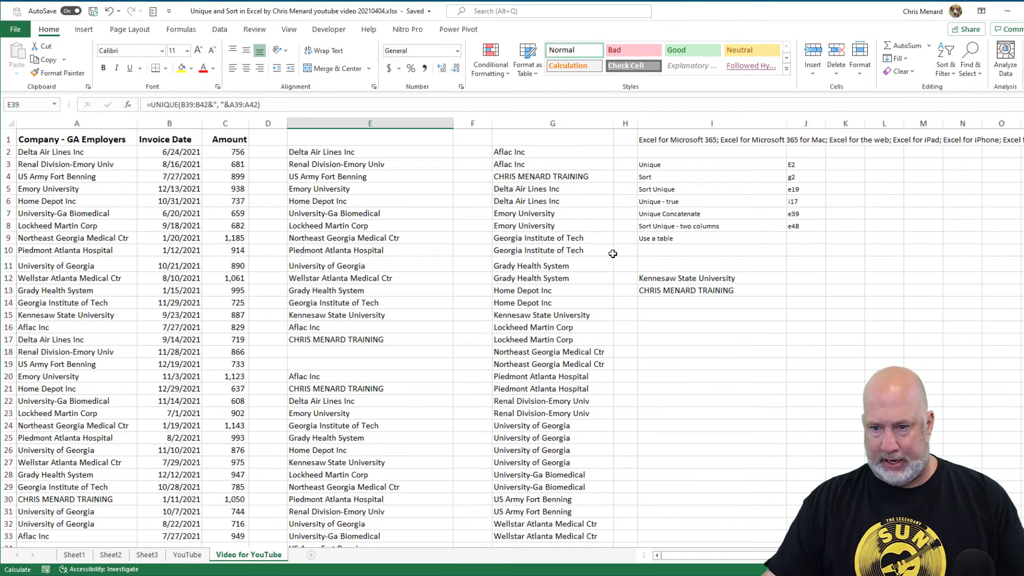
click(675, 227)
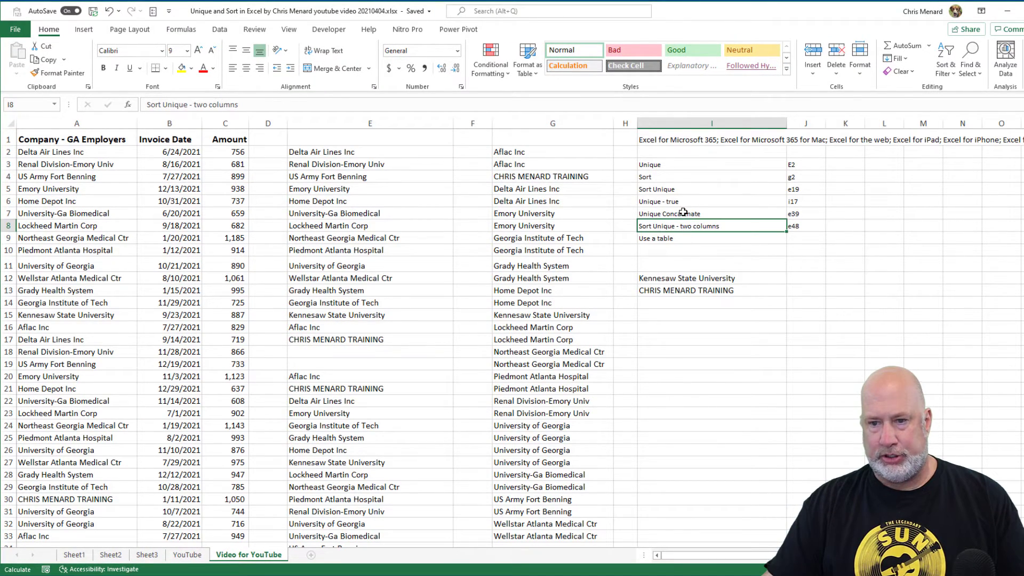
scroll(681, 214, down, 3)
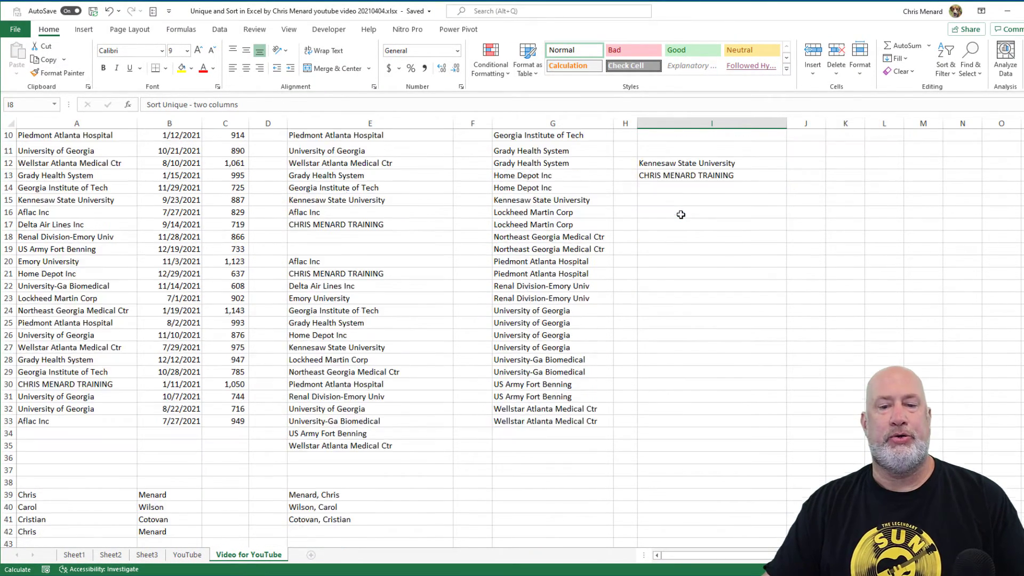
scroll(681, 214, down, 10)
scroll(395, 291, down, 5)
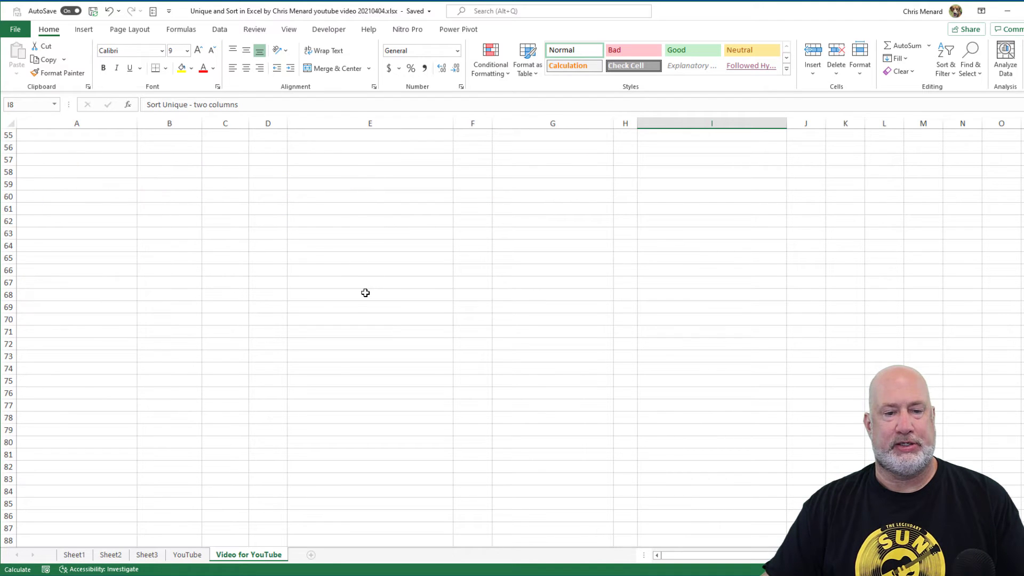
scroll(365, 293, up, 6)
click(307, 271)
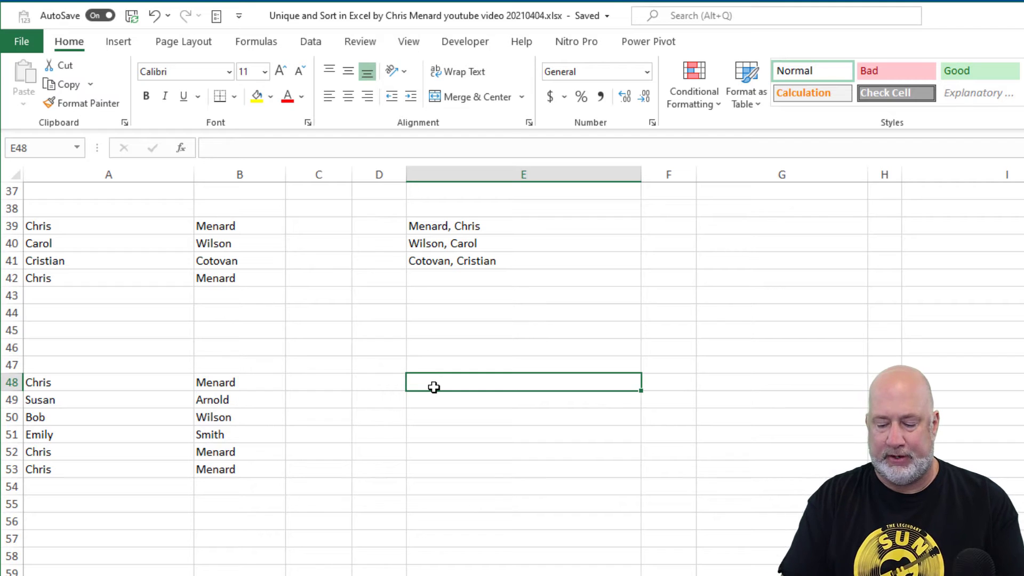
Type =SORT(UNIQUE(A48:B53),2,1 in E48 to sort unique name pairs by last name
text(=sor)
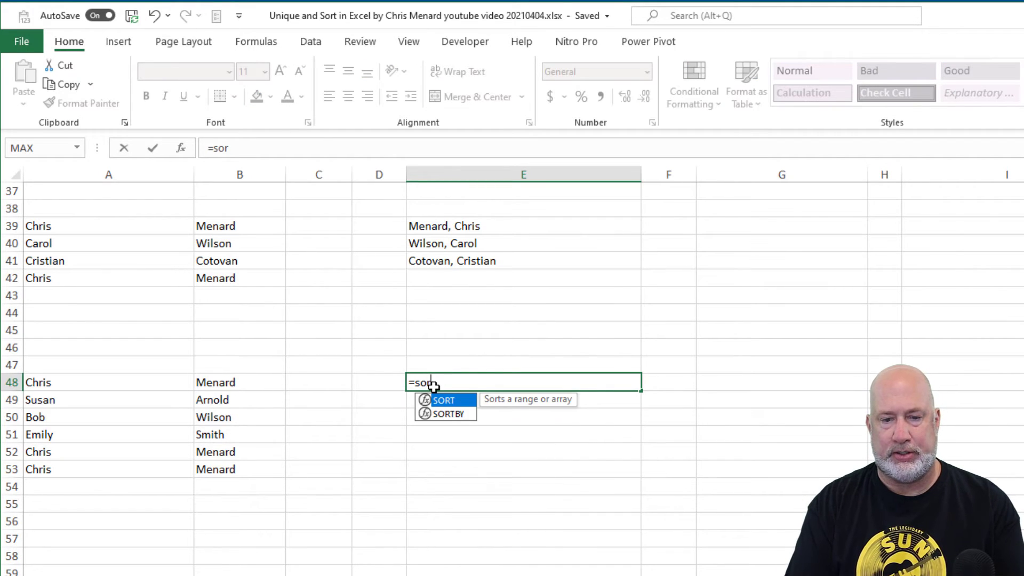
key(Tab)
text(uniq)
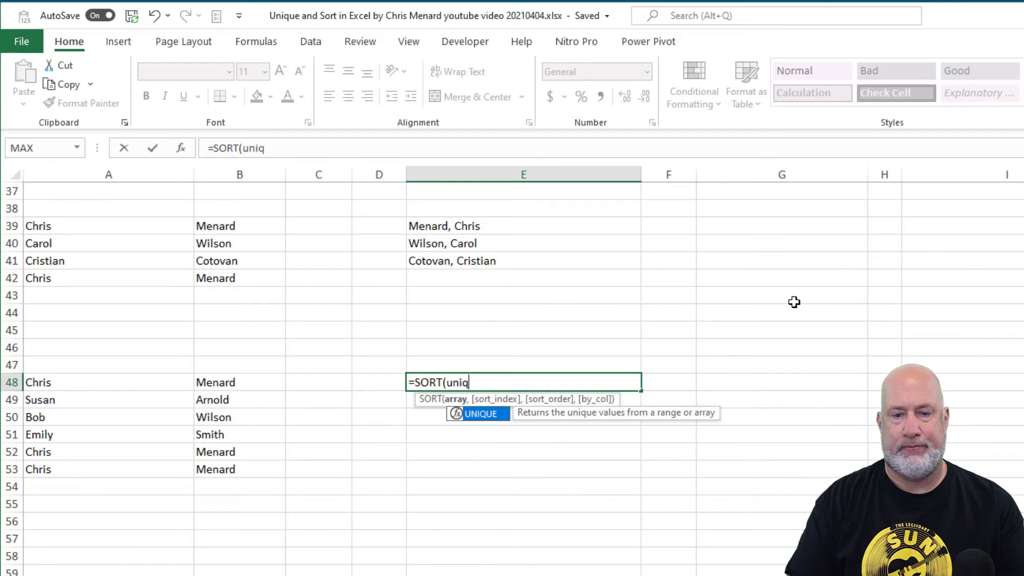
key(Tab)
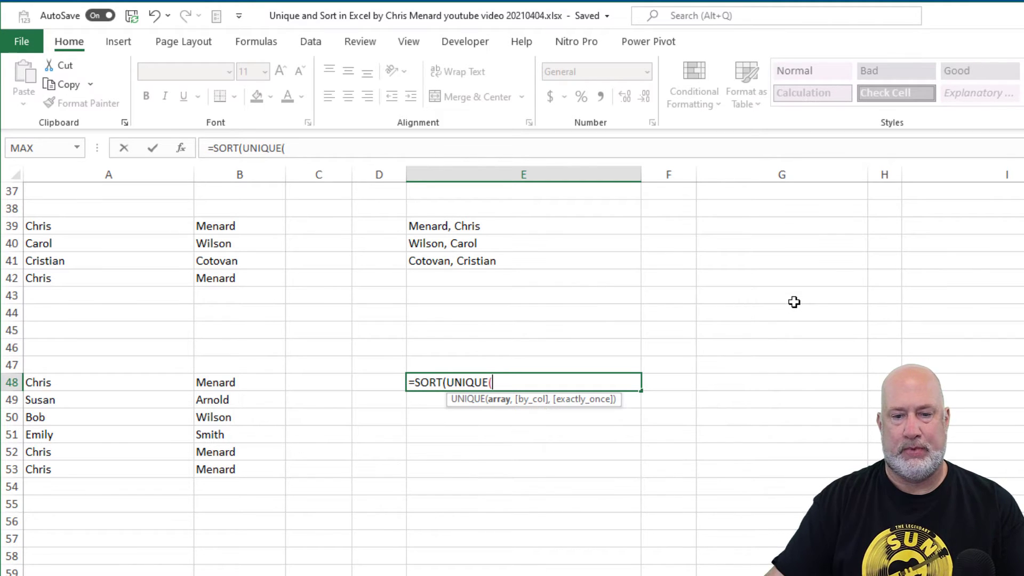
drag(130, 383, 237, 465)
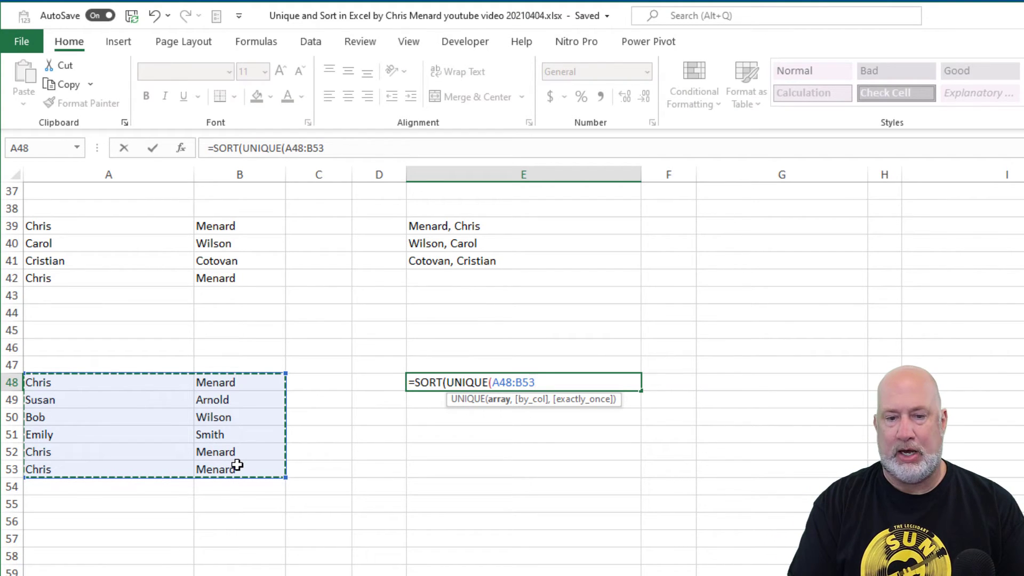
text())
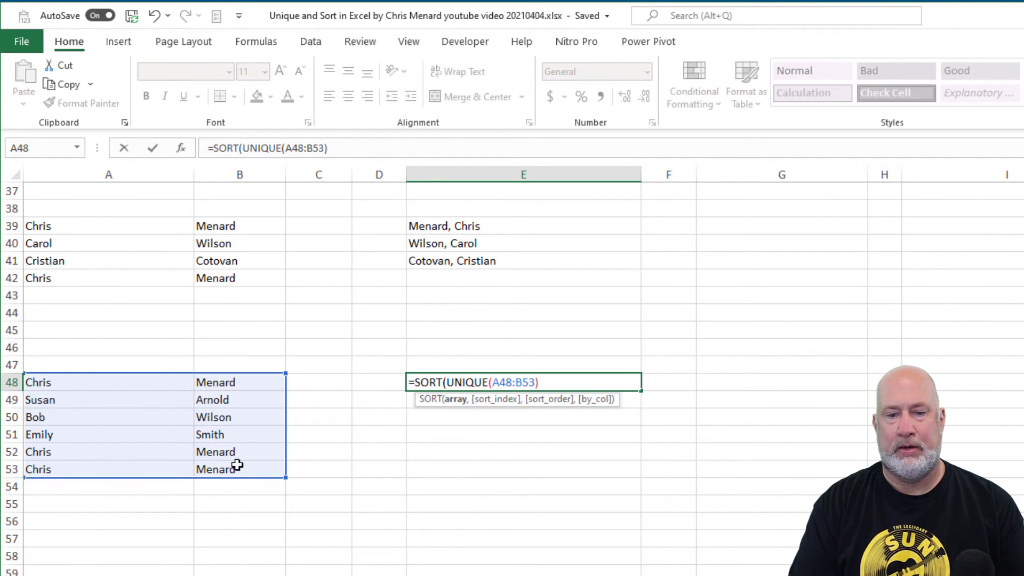
text(,)
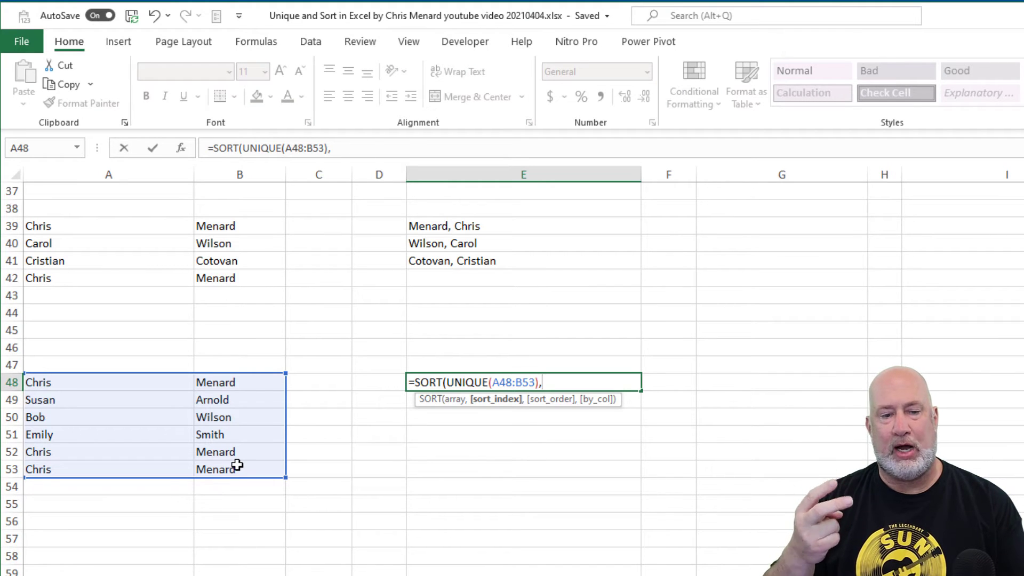
text(2)
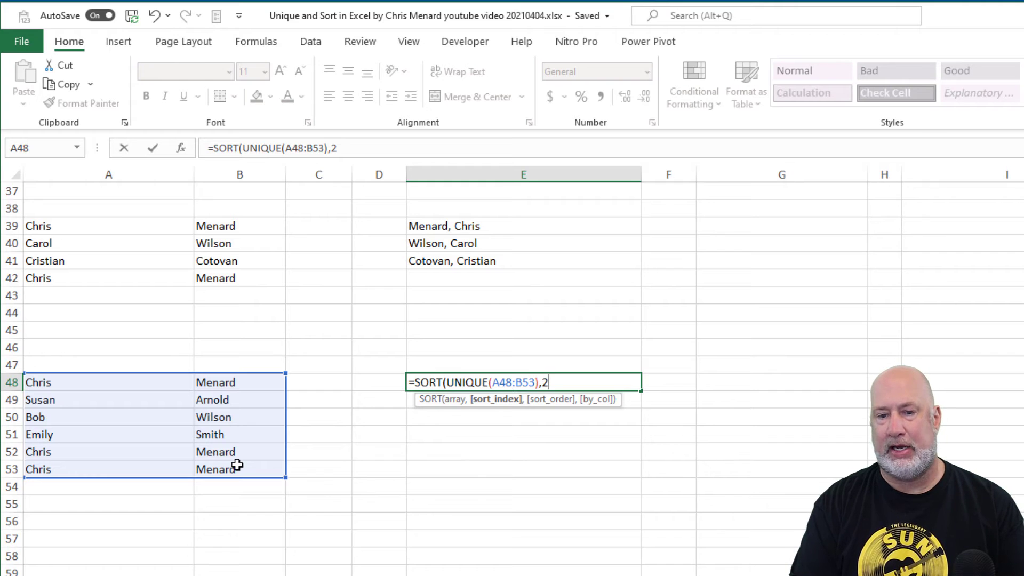
text(,)
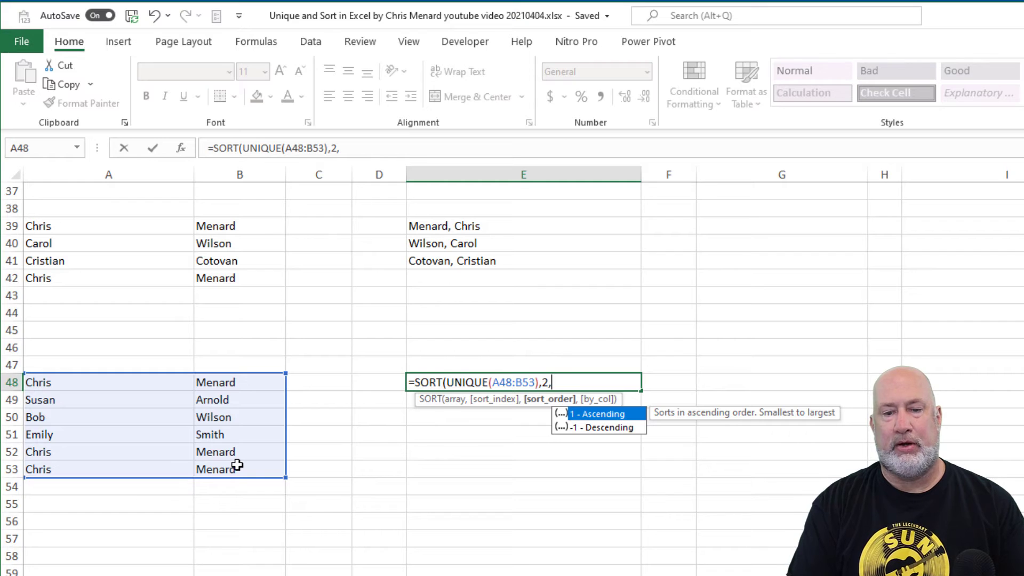
text(1)
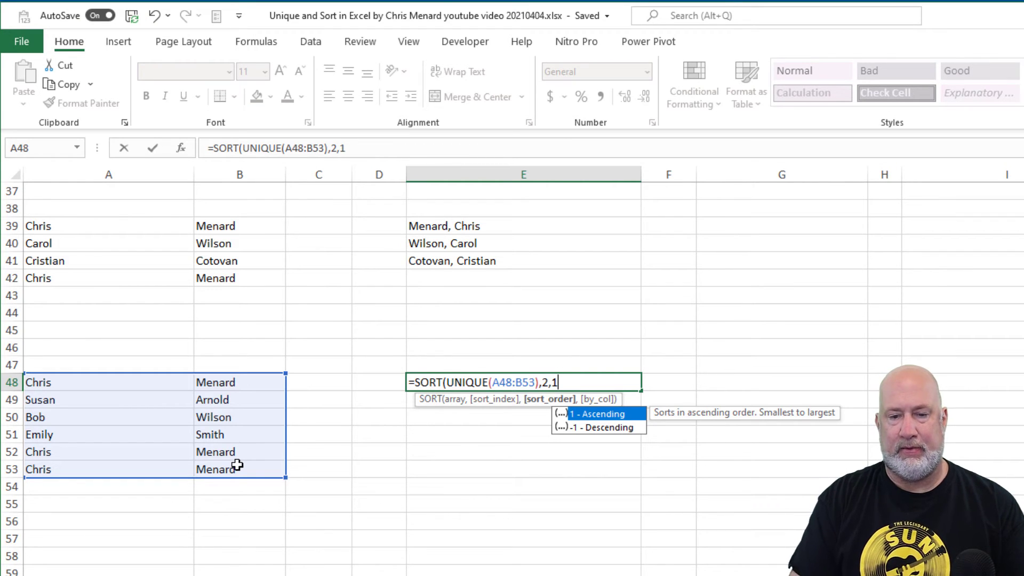
key(Return)
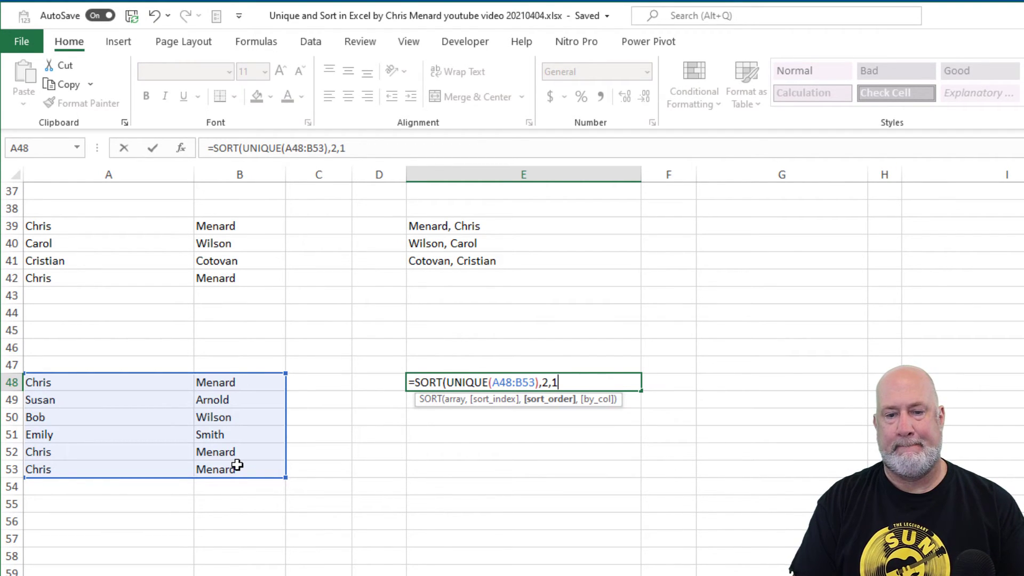
Accept Excel's missing-parenthesis fix so four people spill into E48:F51, Arnold to Wilson
key(Return)
key(Up)
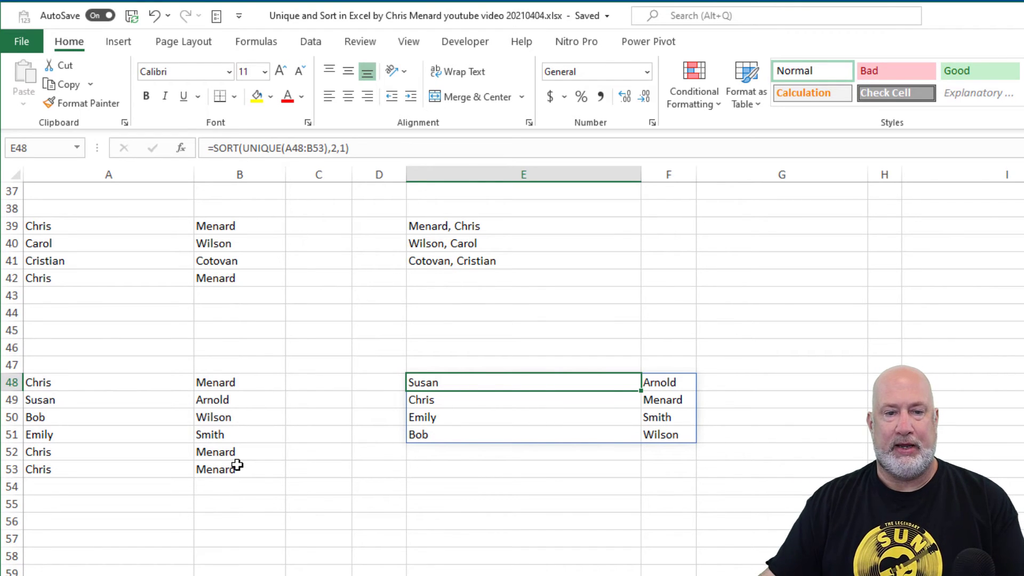
Change E48's sort order to -1 for descending last names, then go to the Video for YouTube sheet
key(F2)
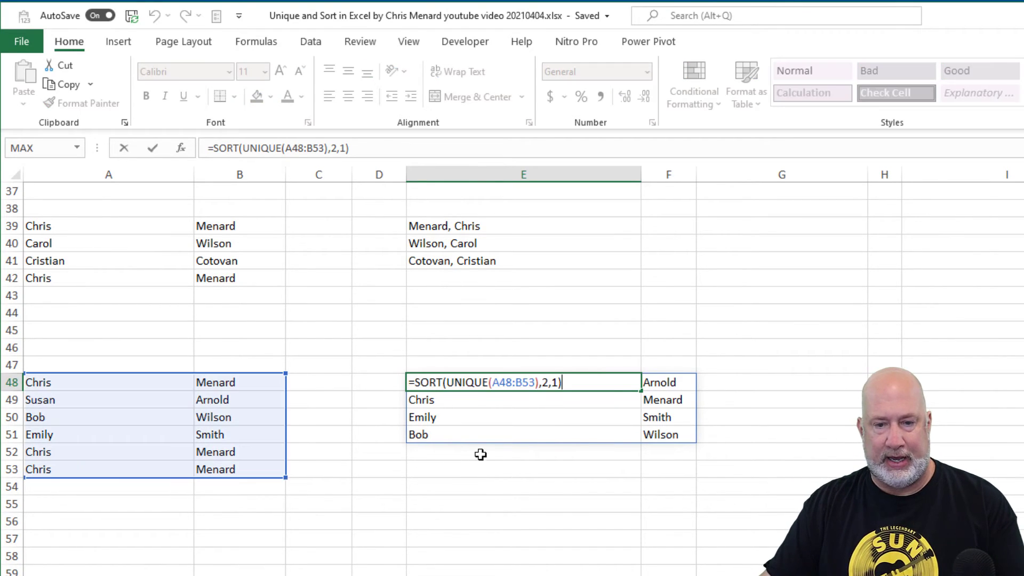
click(558, 384)
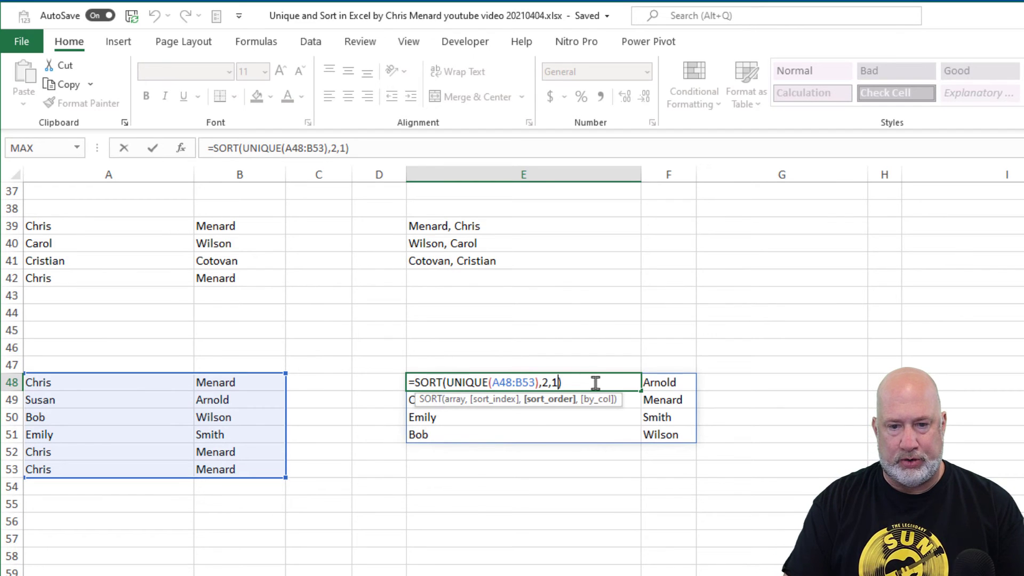
key(BackSpace)
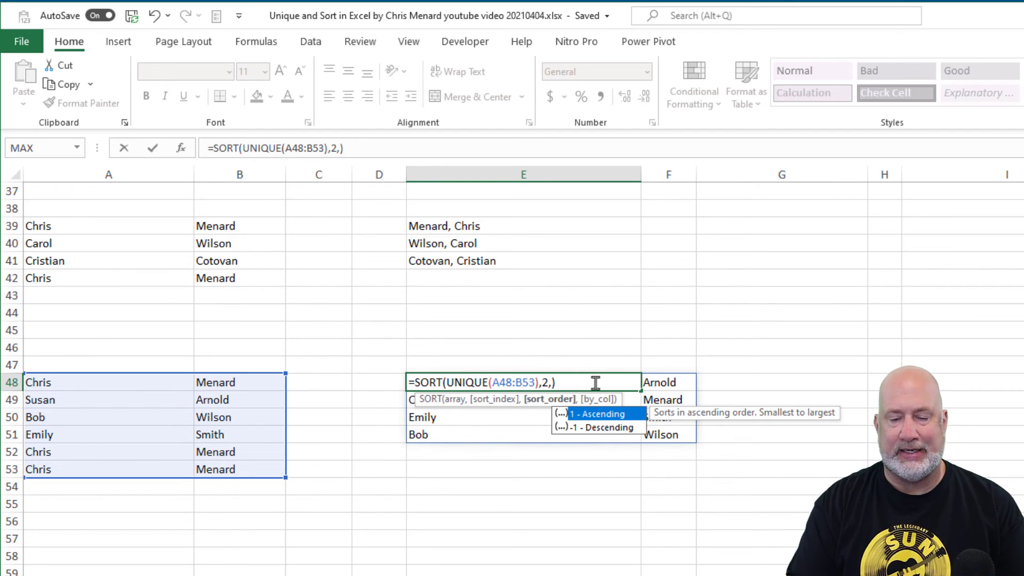
text(-1)
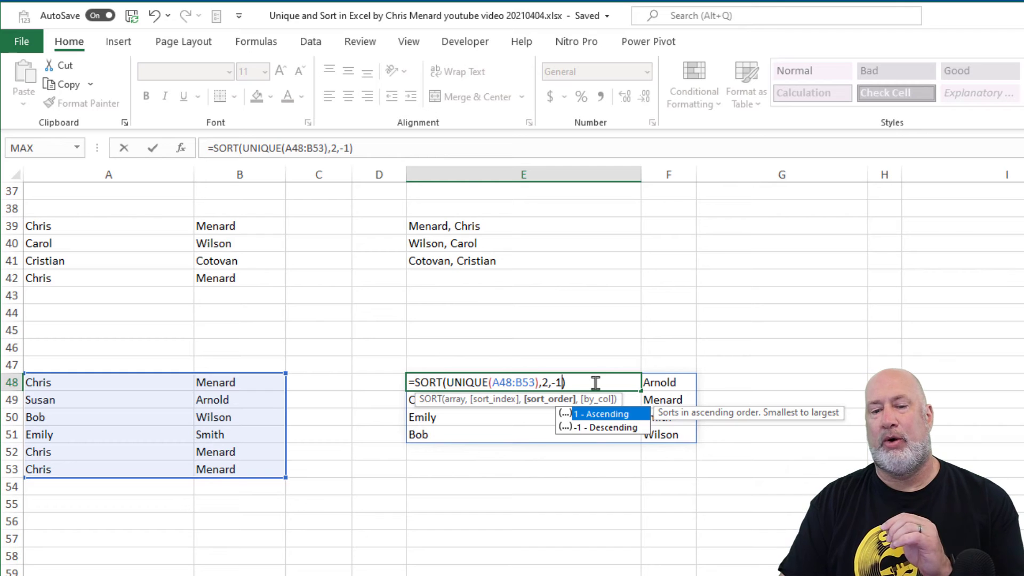
key(Return)
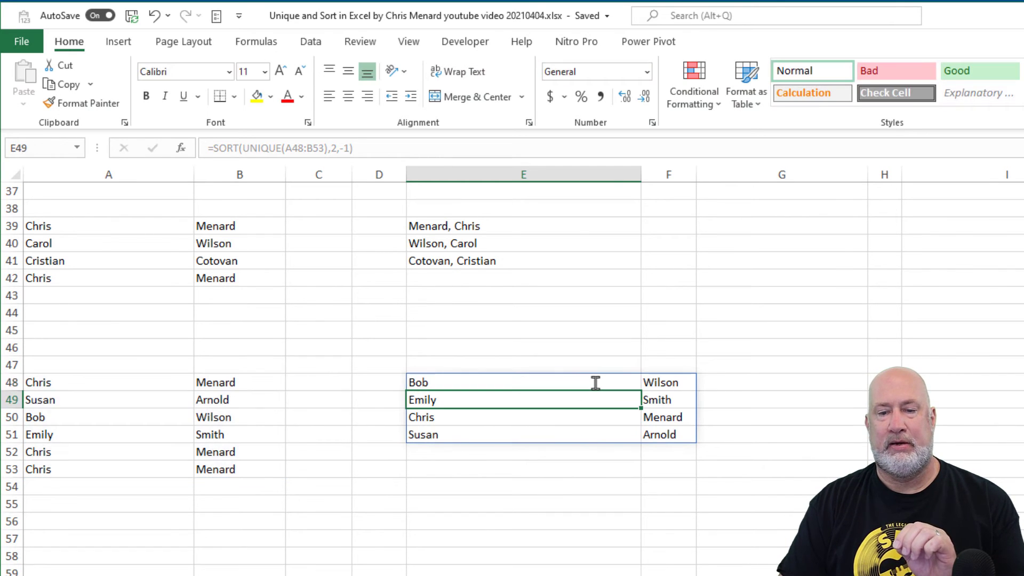
click(596, 383)
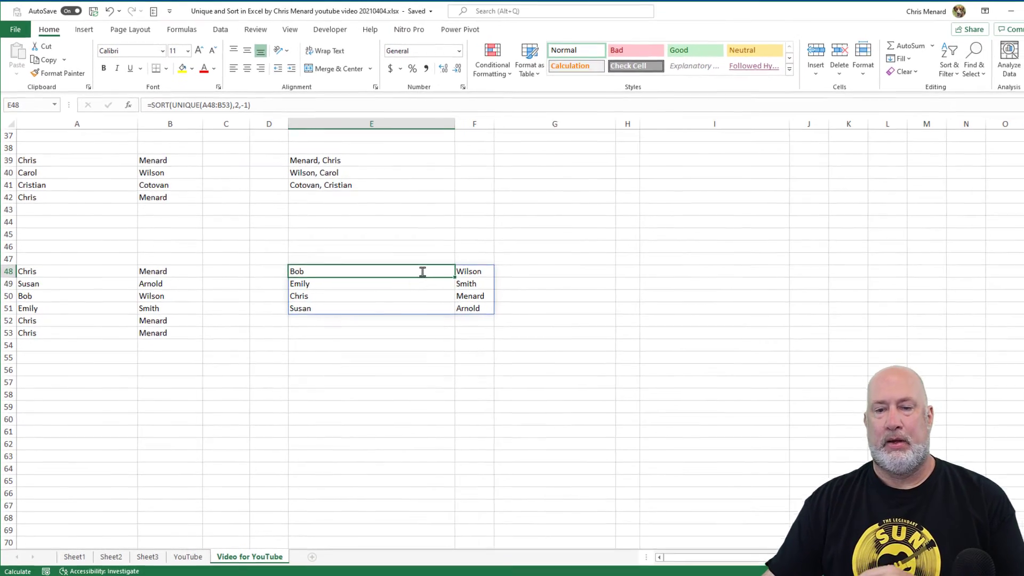
key(ctrl+Page_Down)
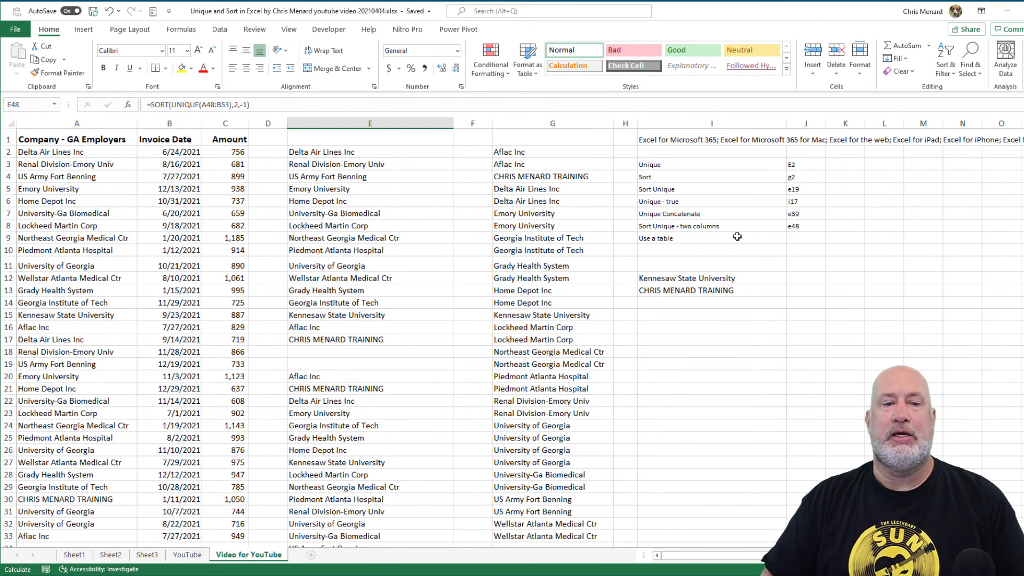
Convert the company, invoice date and amount data in A1:C33 into Table1, keeping headers
click(136, 198)
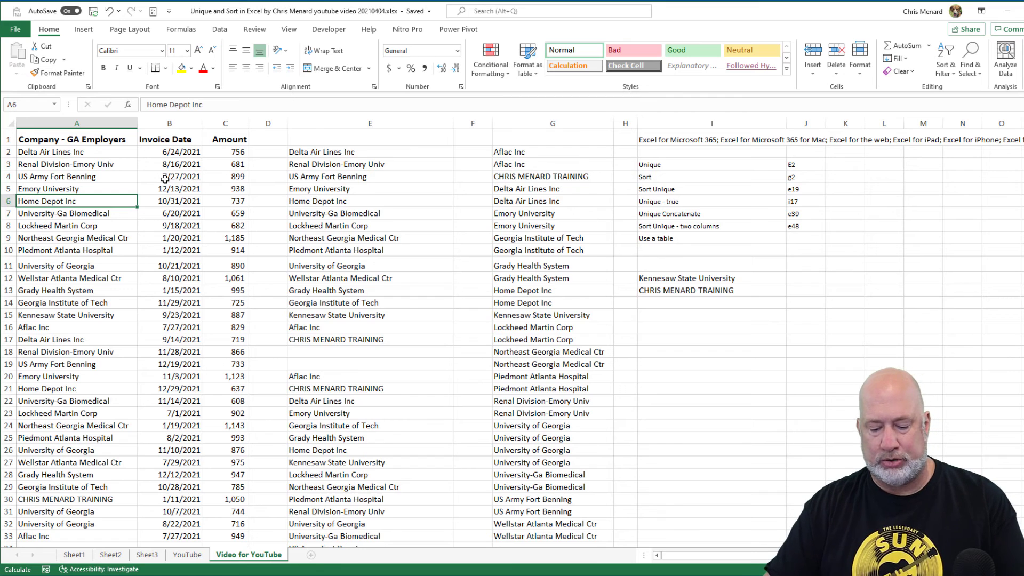
key(ctrl+t)
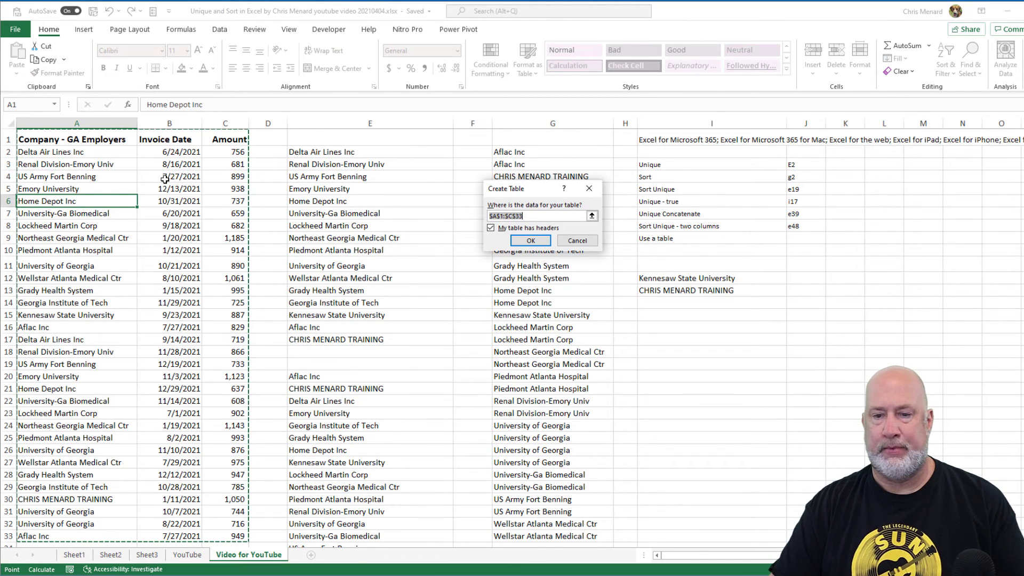
key(Return)
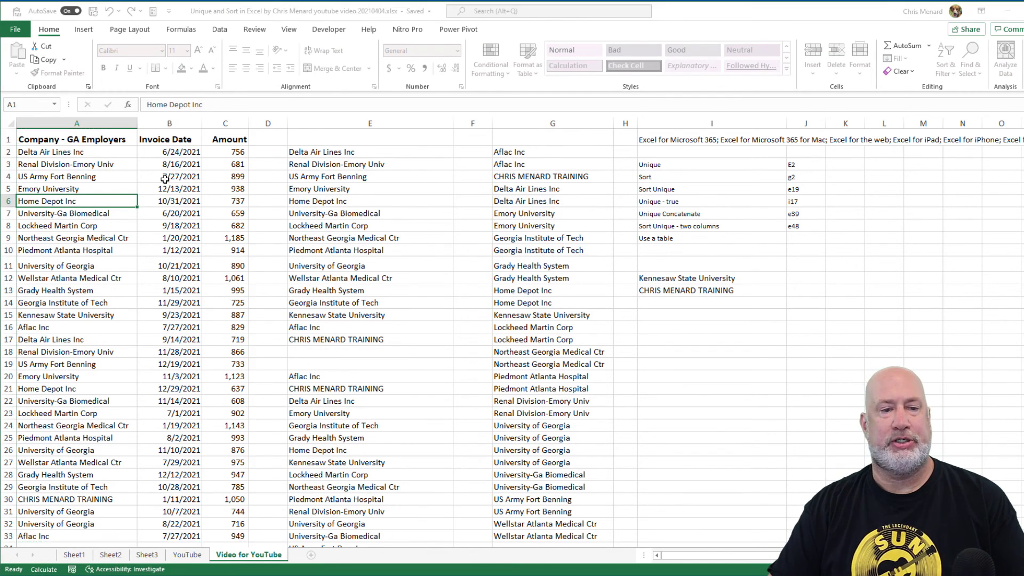
scroll(141, 325, down, 6)
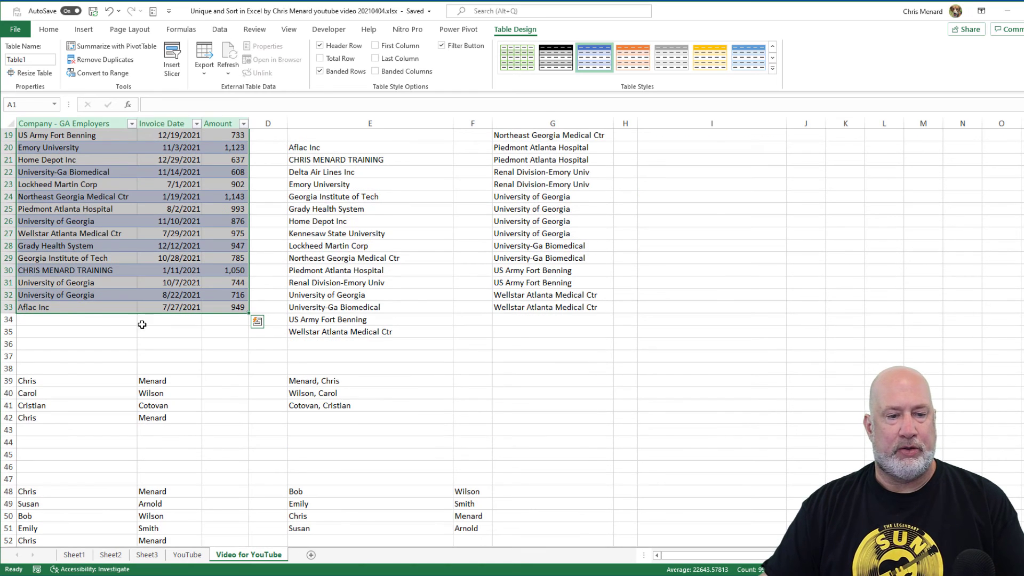
Enter the new company ABCDEF in A34 directly under the table
click(97, 321)
text(ABC)
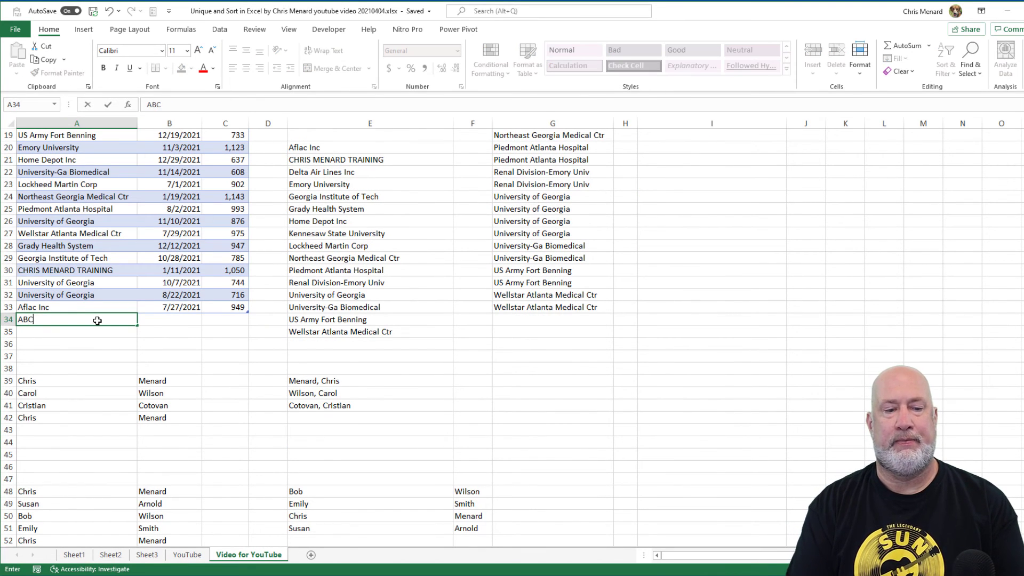
text(DEF)
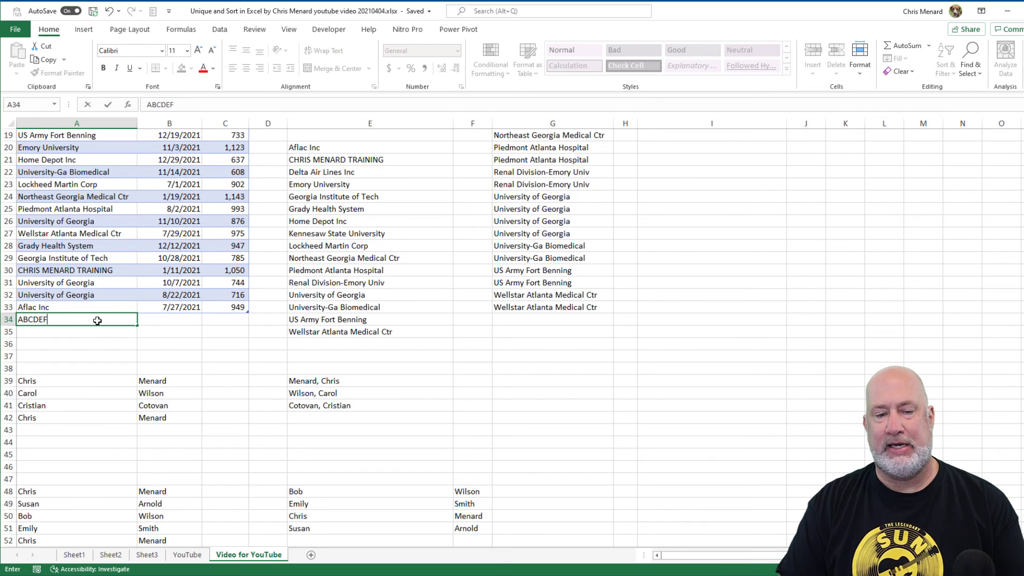
key(Return)
Verify the SORT in G2, SORT(UNIQUE) in E20 and UNIQUE in E18 now reference A2:A34
scroll(97, 321, up, 6)
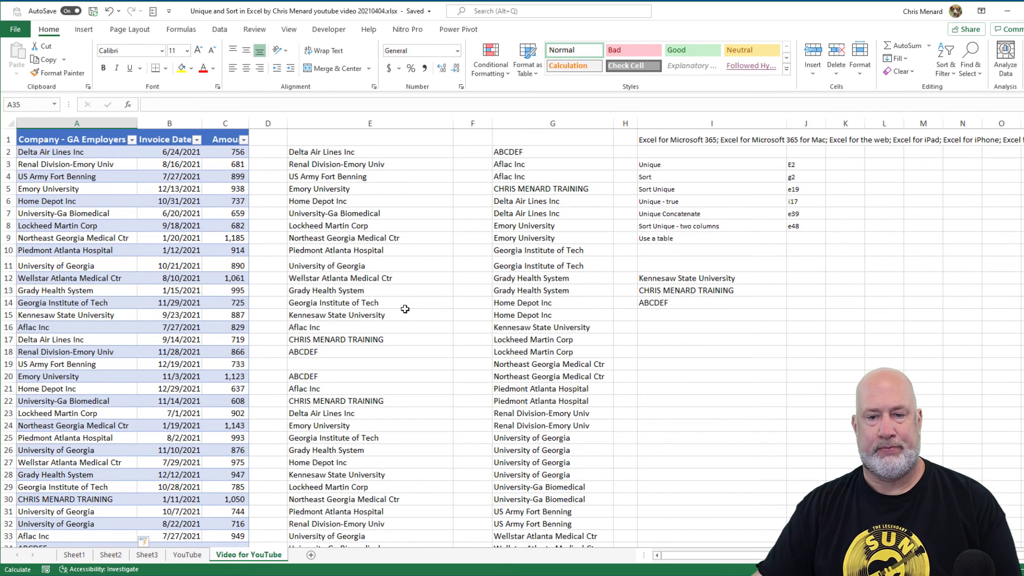
click(521, 155)
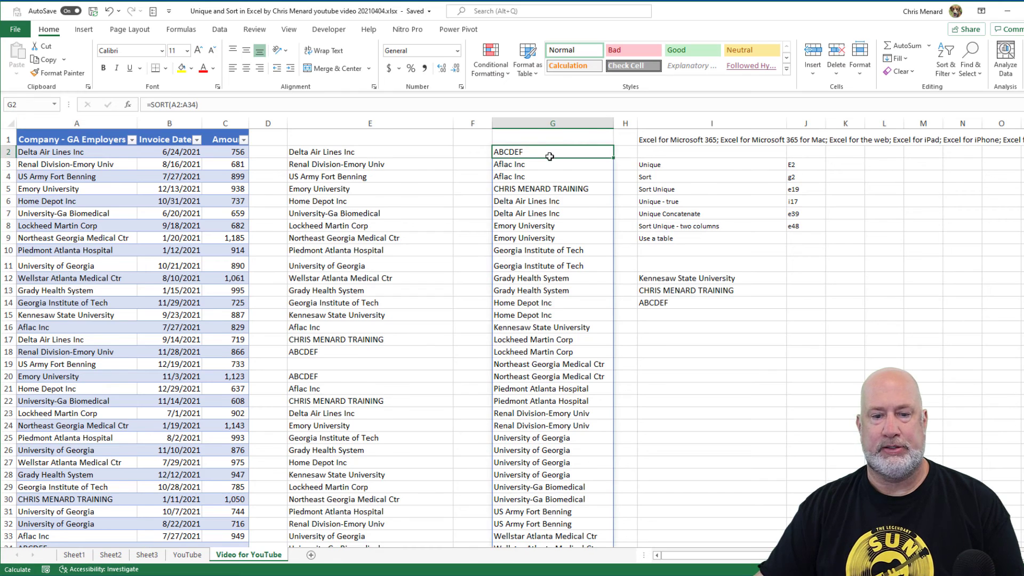
scroll(549, 156, down, 3)
click(367, 260)
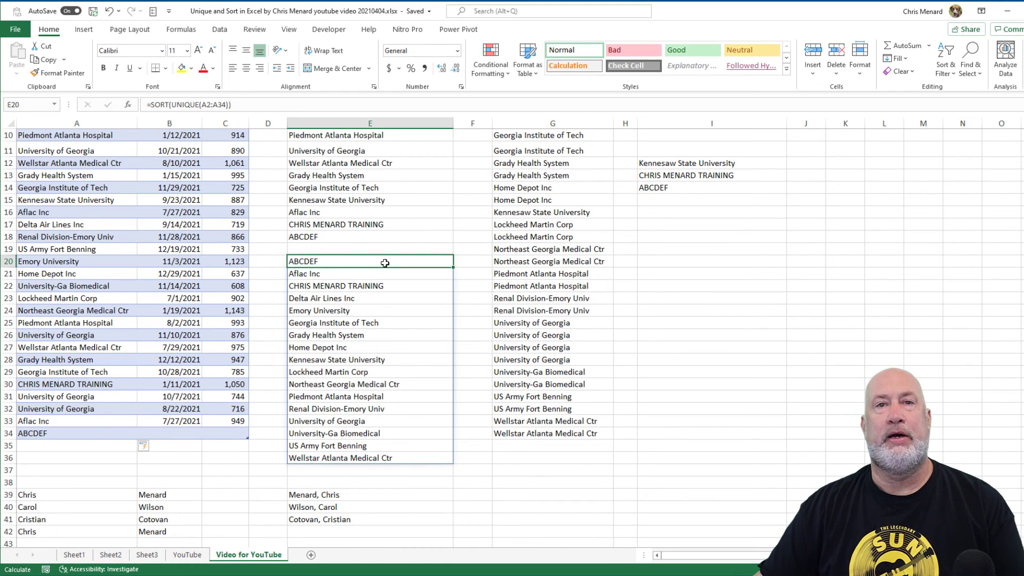
scroll(389, 288, down, 6)
scroll(388, 317, up, 6)
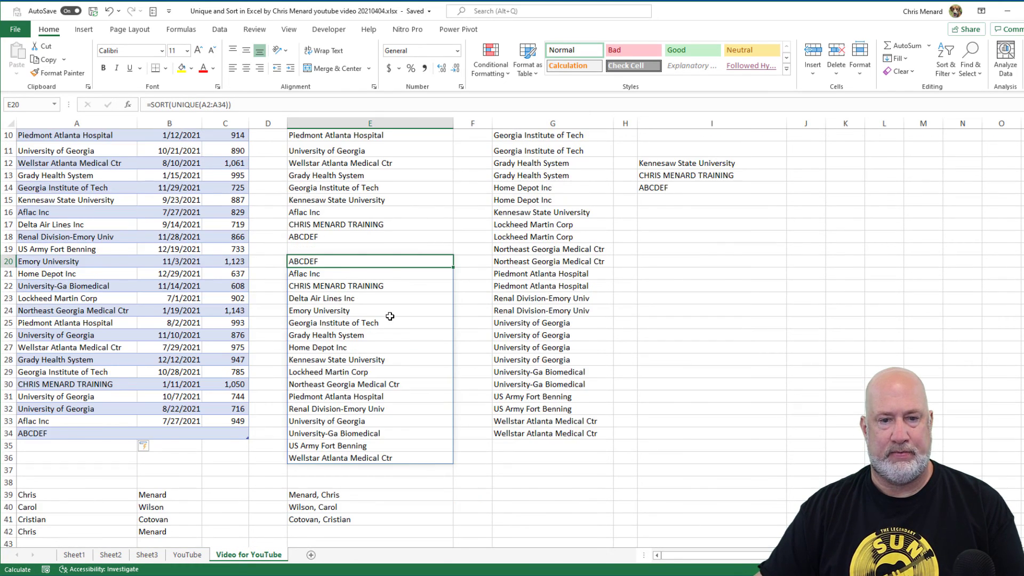
scroll(390, 316, up, 3)
click(325, 350)
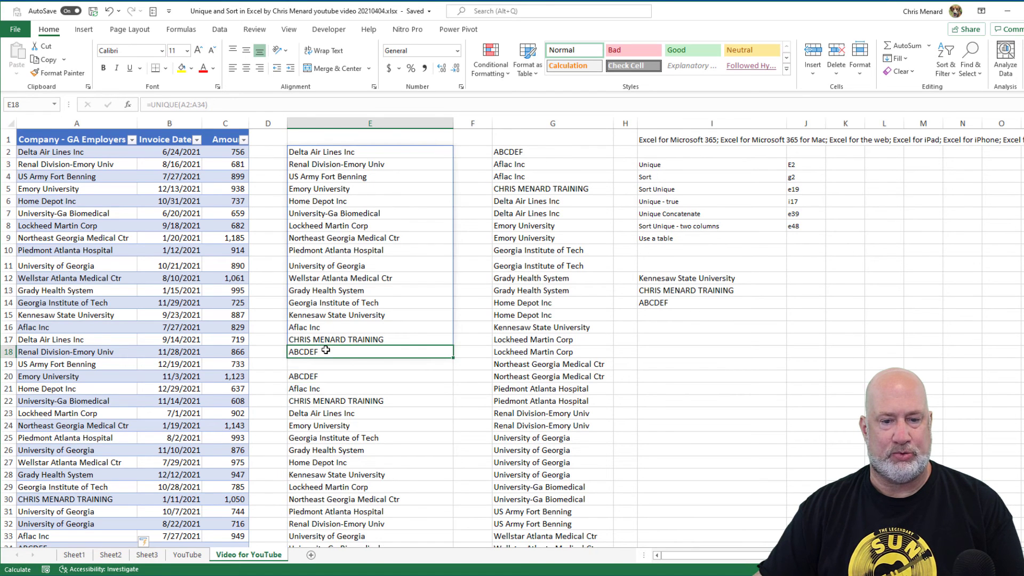